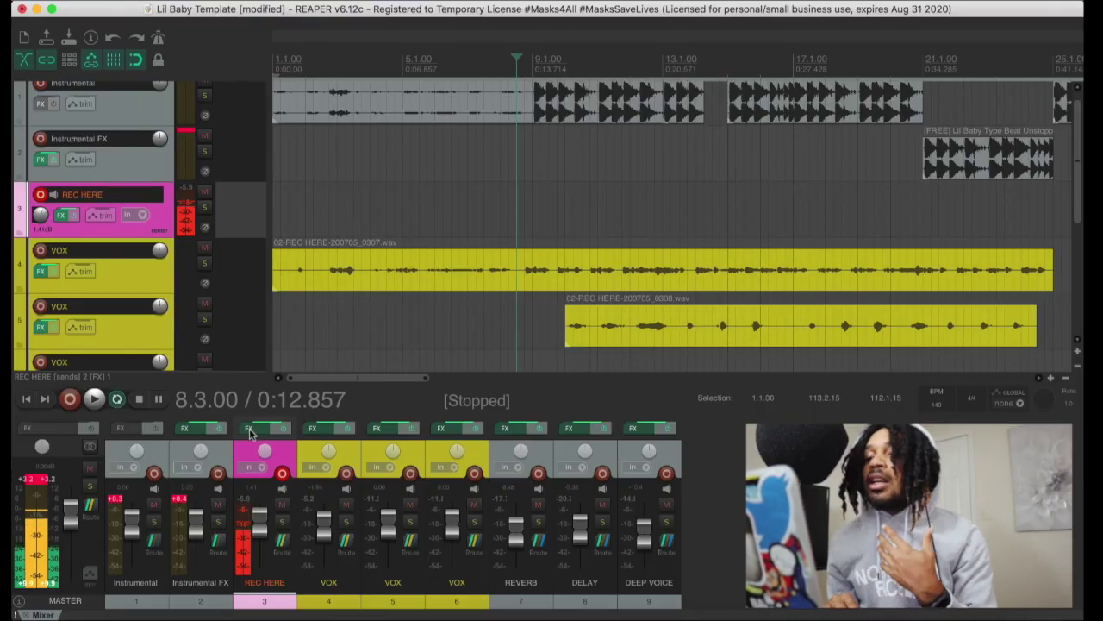
- Check the Waves Tune pitch correction on REC HERE and the VOX effects chain, then close them
left_click(250, 433)
left_click(20, 31)
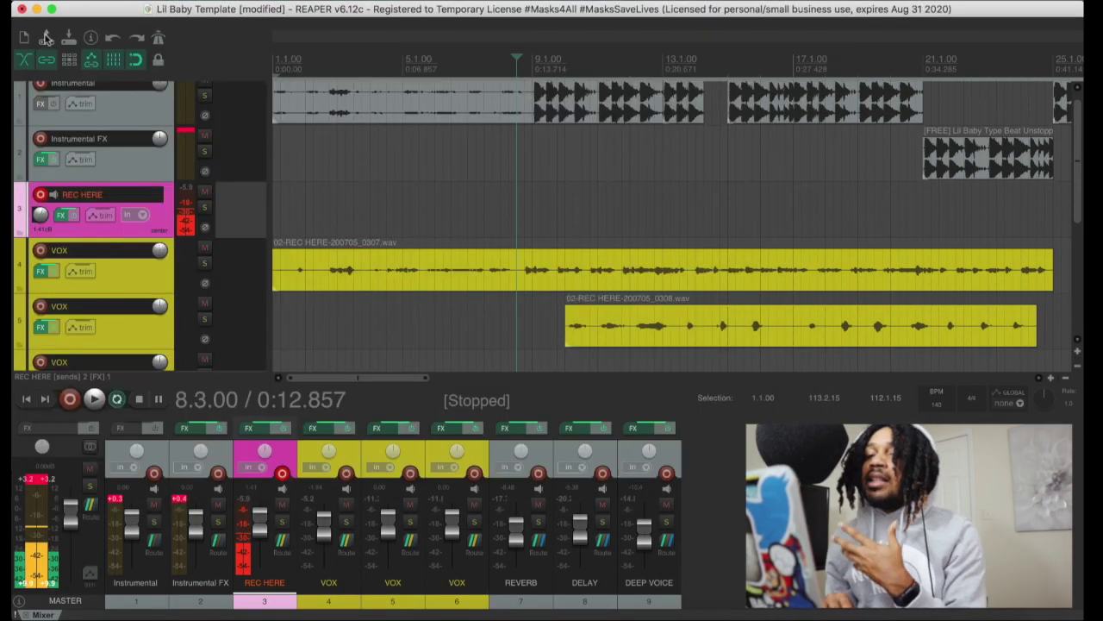
left_click(35, 274)
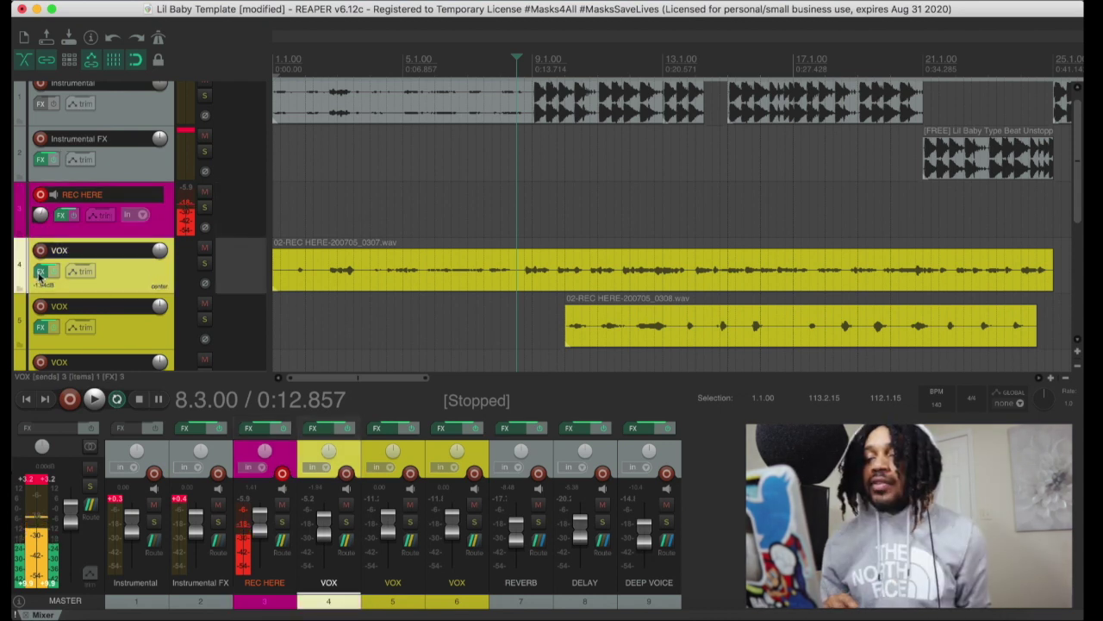
left_click(40, 272)
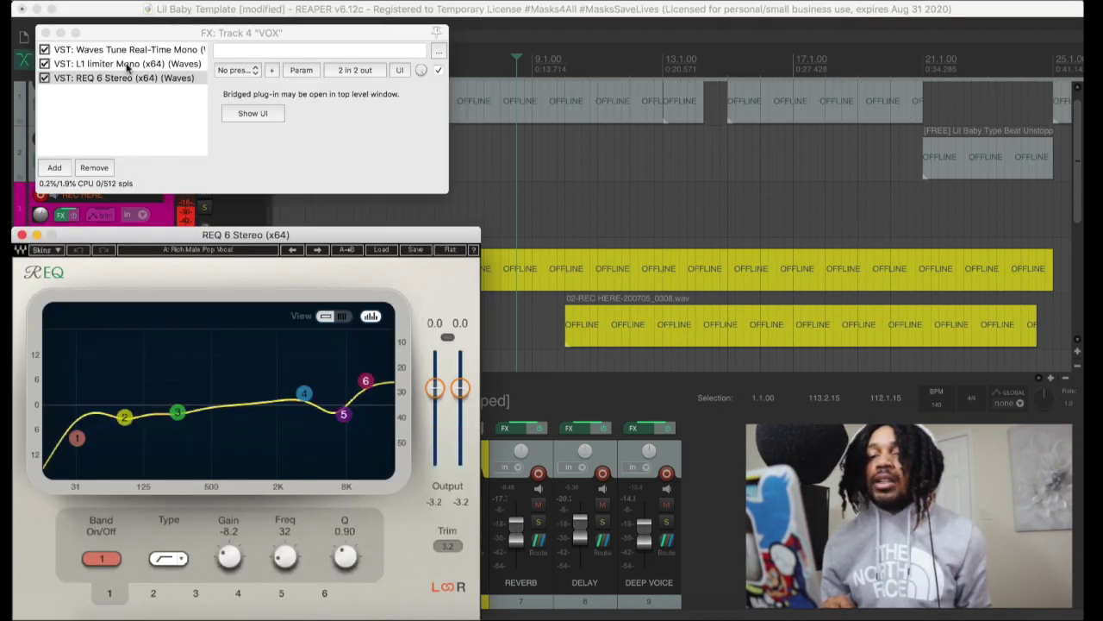
left_click(44, 32)
left_click(21, 235)
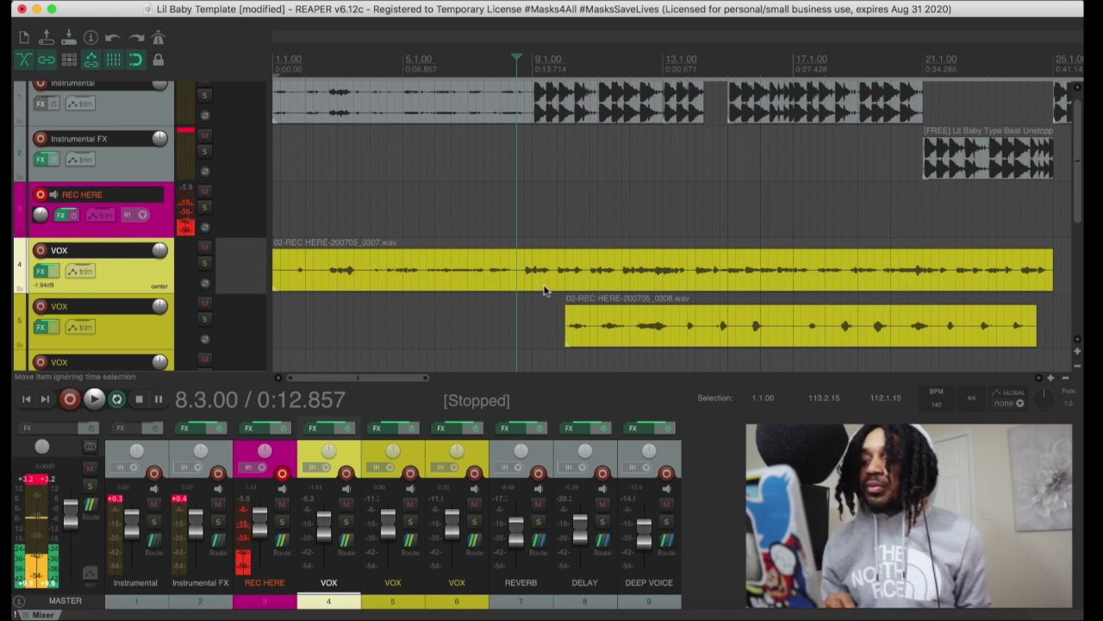
- Select the Instrumental and Instrumental FX tracks and mute both VOX tracks
scroll(114, 173, "up", 1)
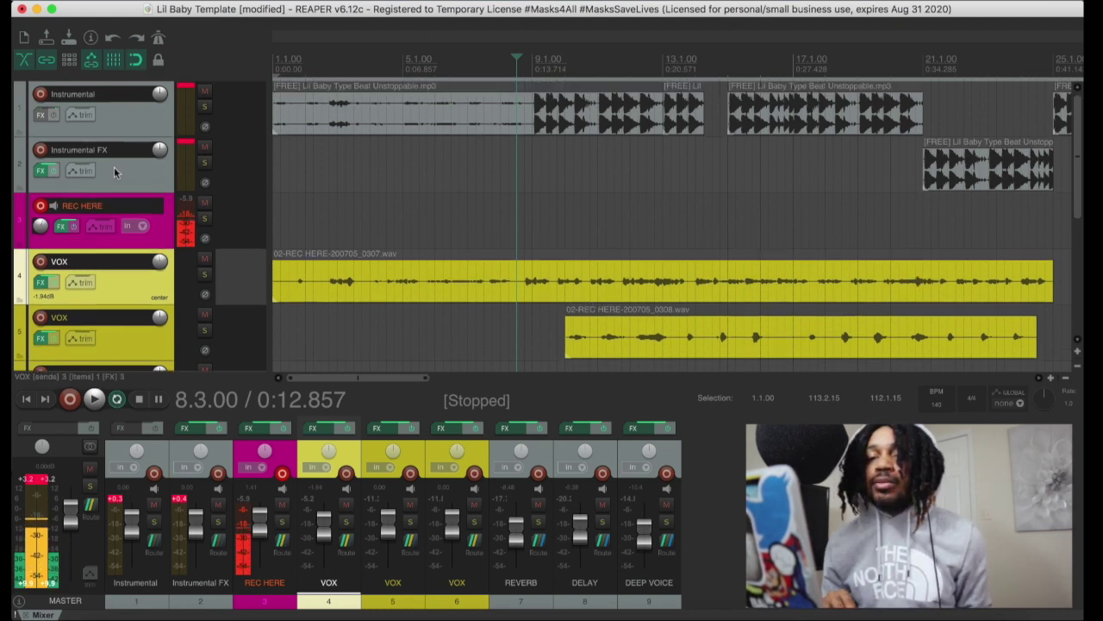
left_click(129, 104)
left_click(130, 169)
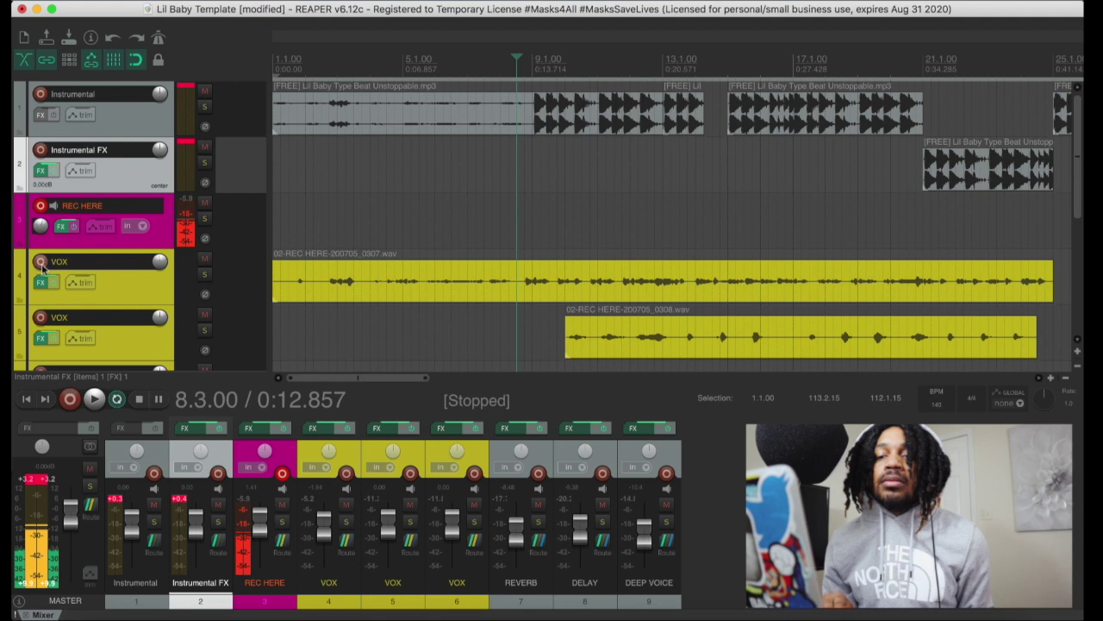
left_click(204, 259)
left_click(204, 315)
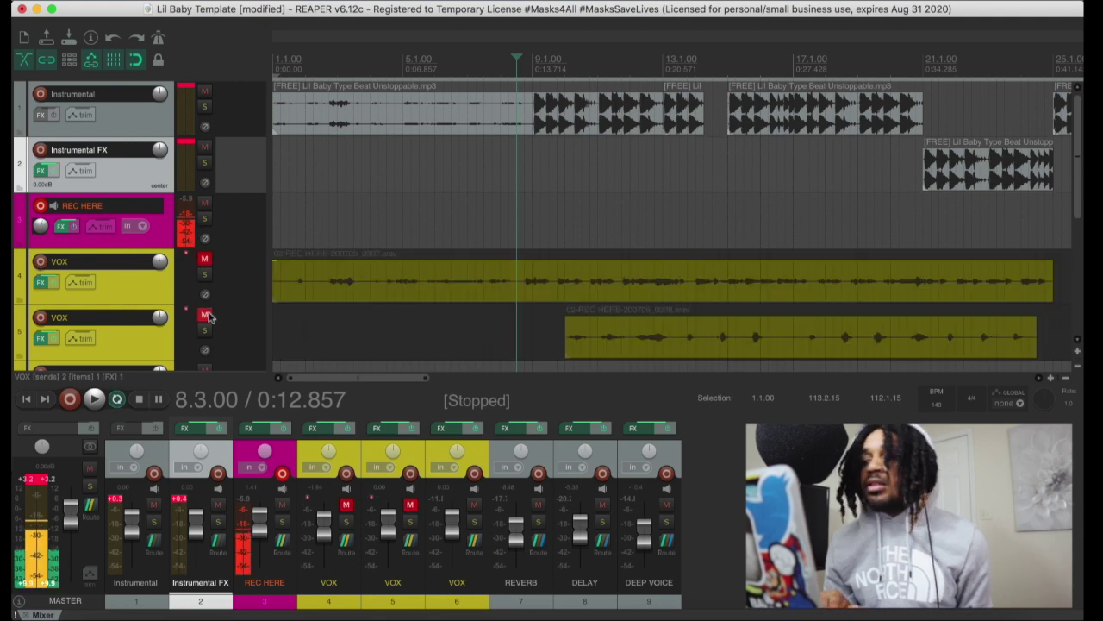
- Audition the project from bar 20 with REC HERE muted, then unmute REC HERE
left_click(891, 144)
key("space")
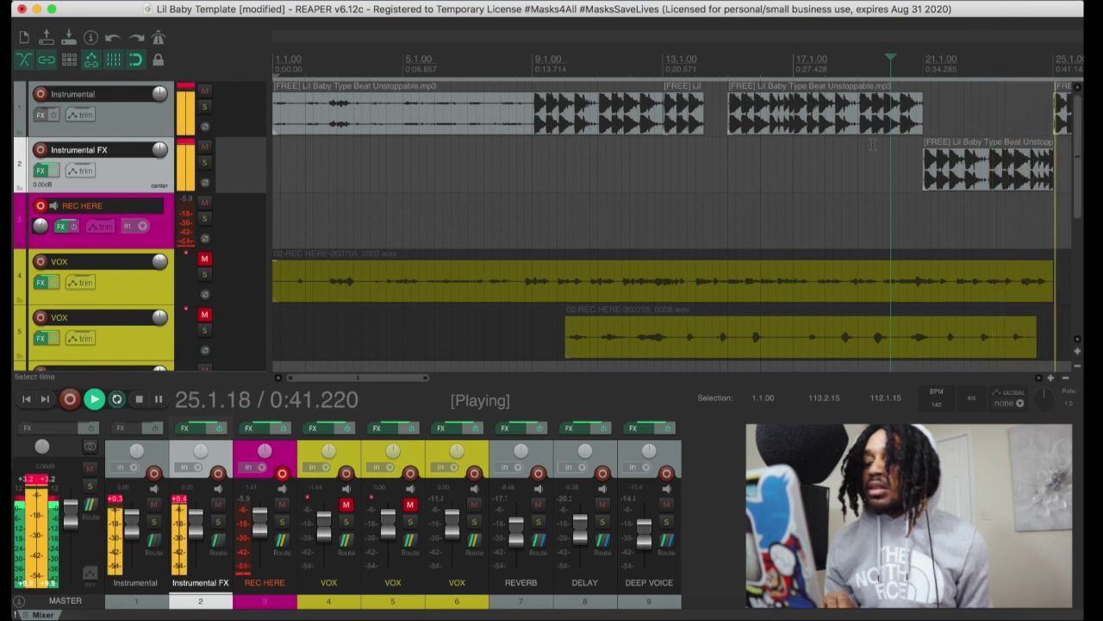
key("space")
left_click_drag(517, 379, 385, 380)
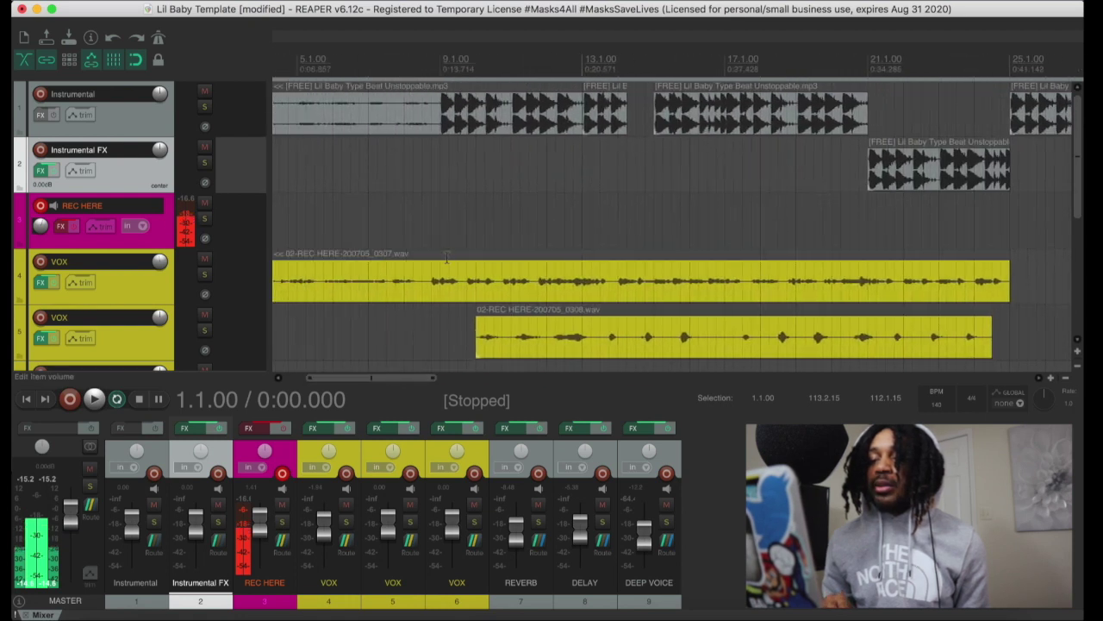
left_click(200, 209)
key("space")
left_click(204, 204)
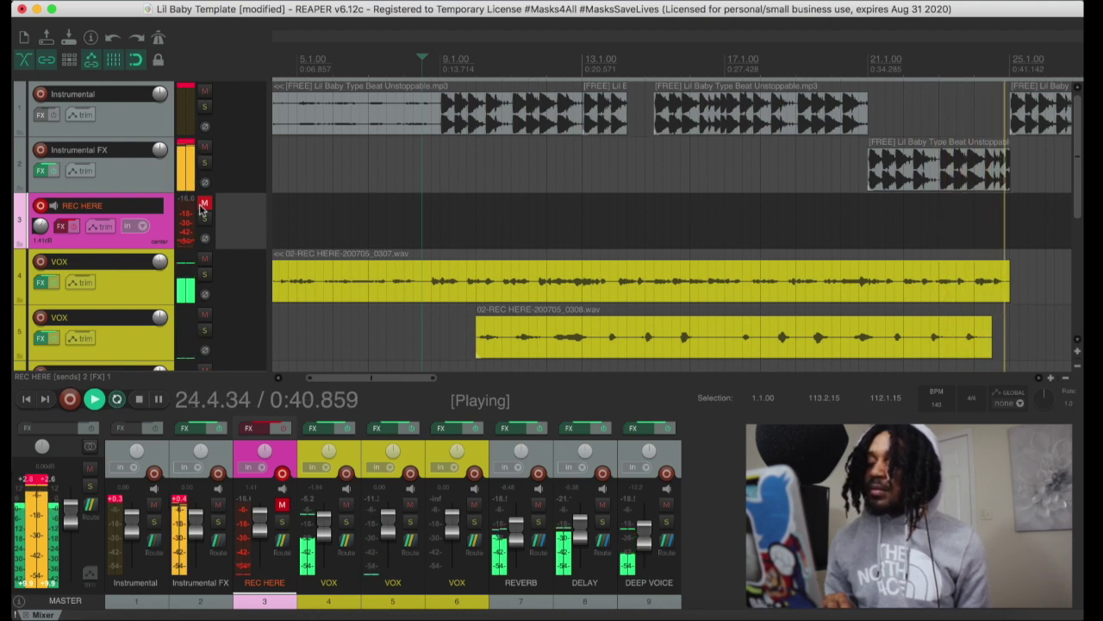
key("space")
key("space")
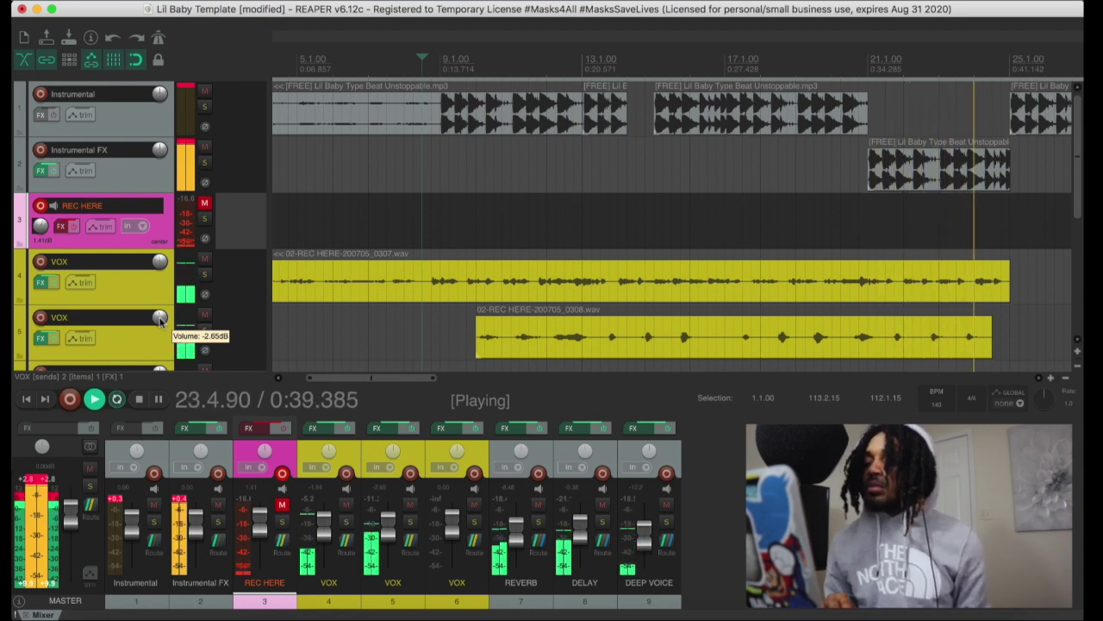
key("space")
left_click(207, 202)
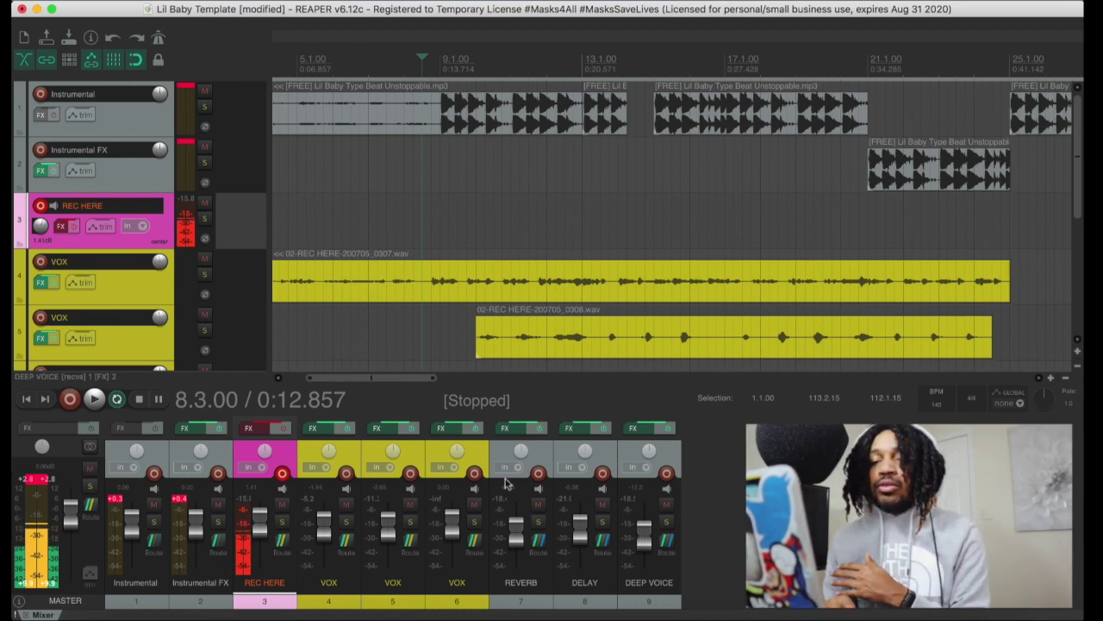
- Bring the DELAY track into view and open its envelopes window
scroll(375, 281, "left", 3)
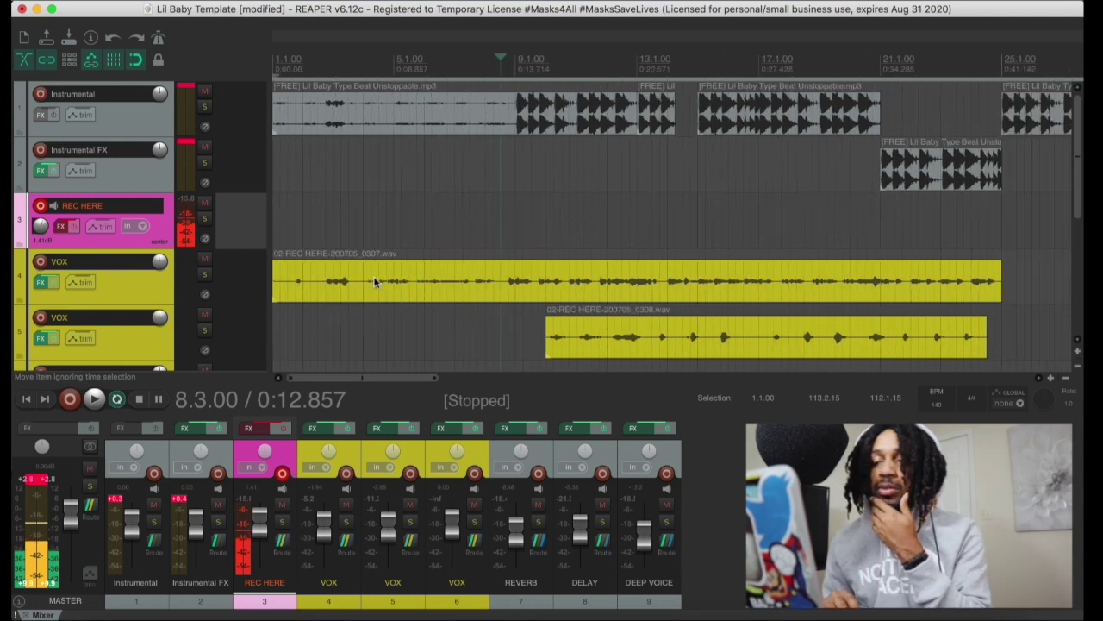
scroll(375, 281, "left", 1)
left_click_drag(1079, 129, 1079, 203)
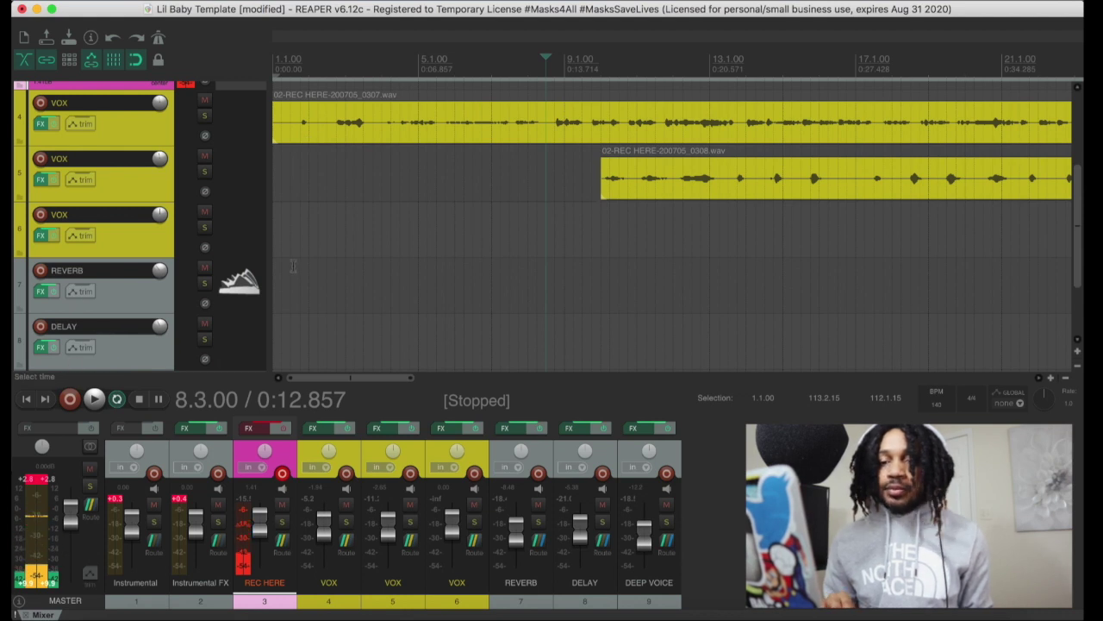
left_click(78, 347)
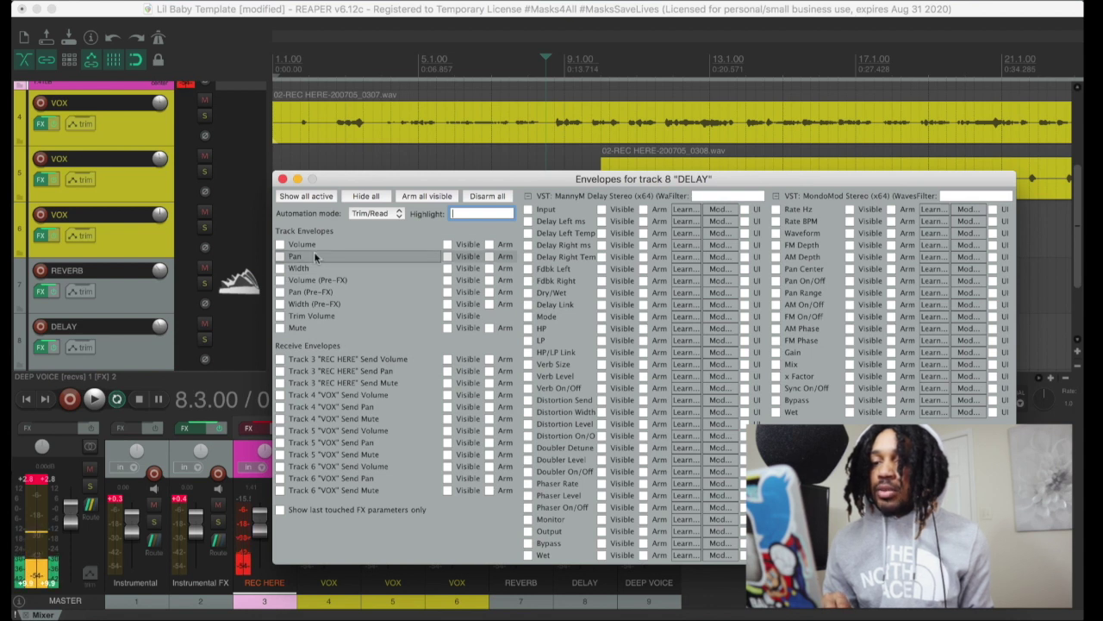
- Activate the DELAY track's Volume envelope at -5.38dB and close the envelopes window
left_click(281, 246)
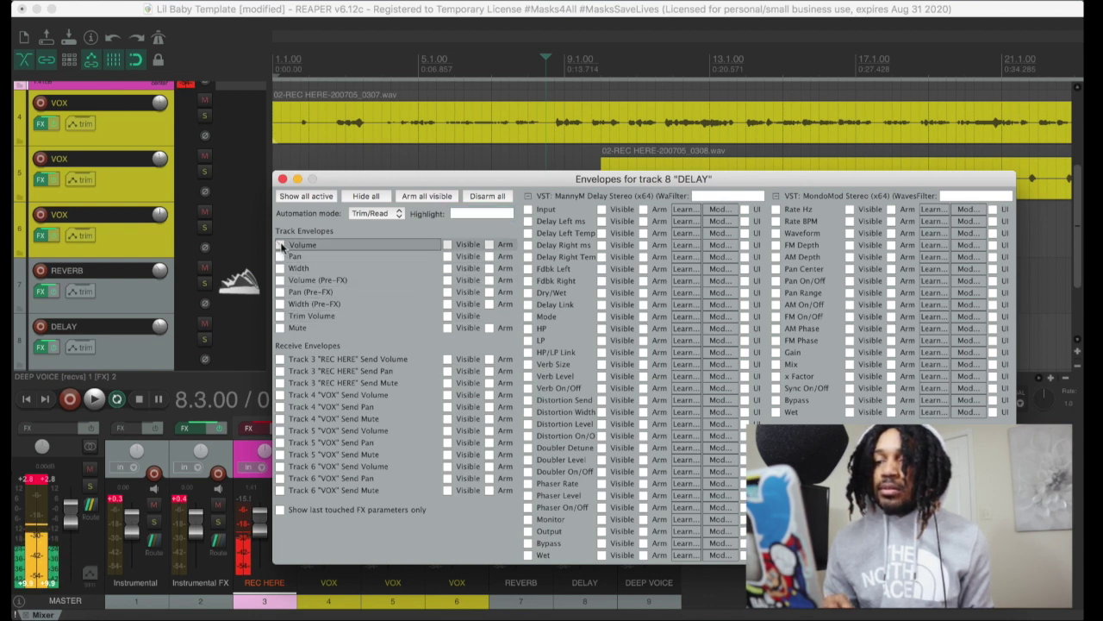
left_click(281, 245)
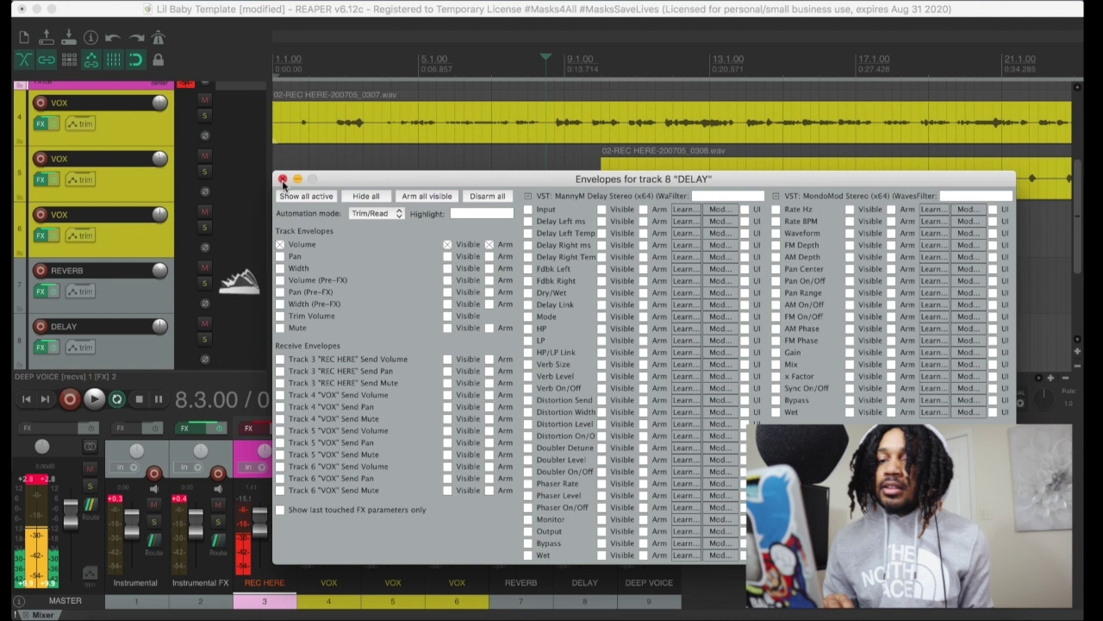
left_click(282, 180)
left_click_drag(1079, 183, 1079, 233)
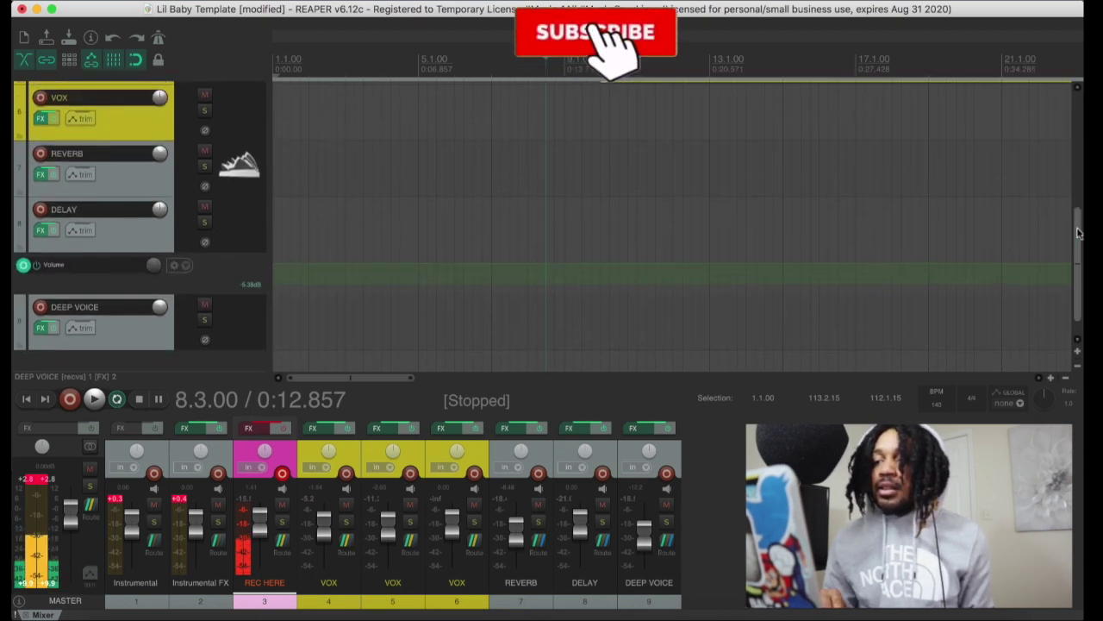
left_click(794, 267)
right_click(801, 267)
left_click(803, 268)
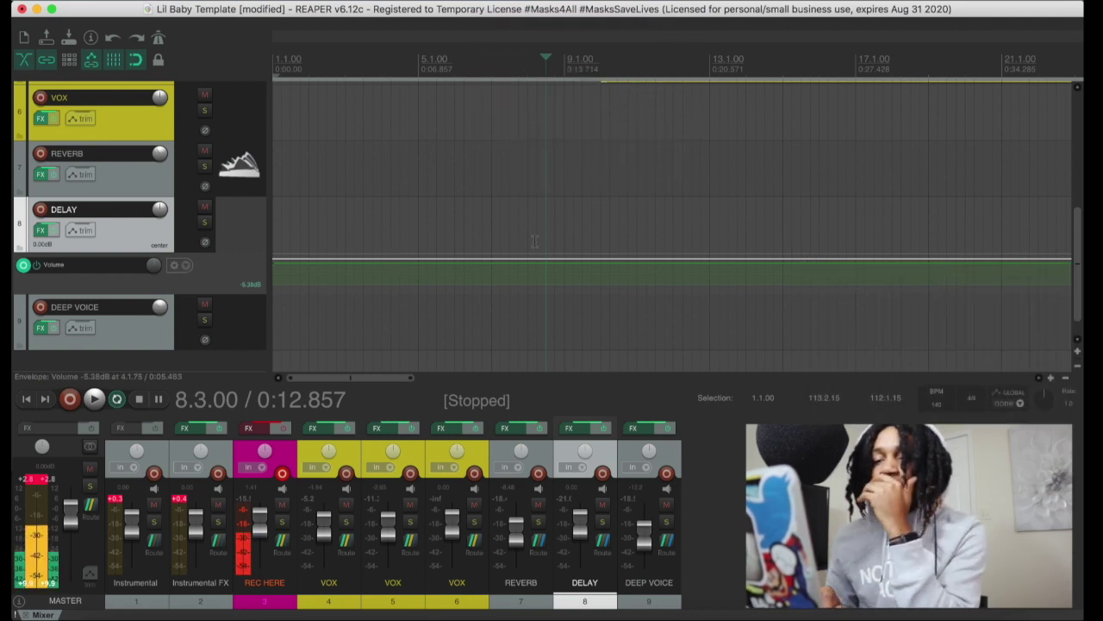
mouse_move(752, 260)
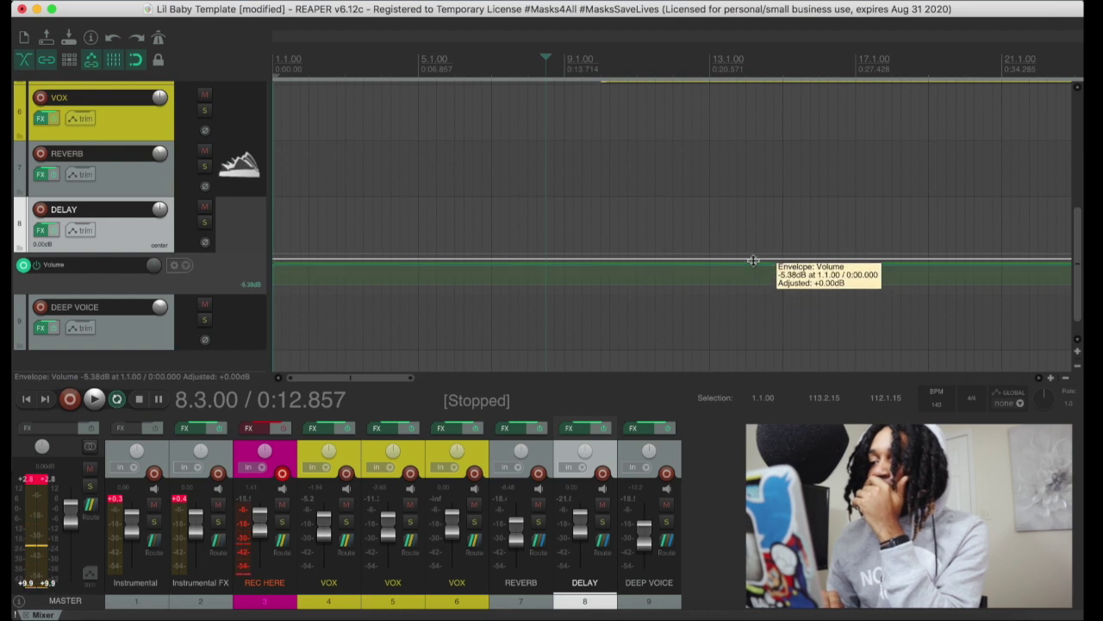
right_click(753, 262)
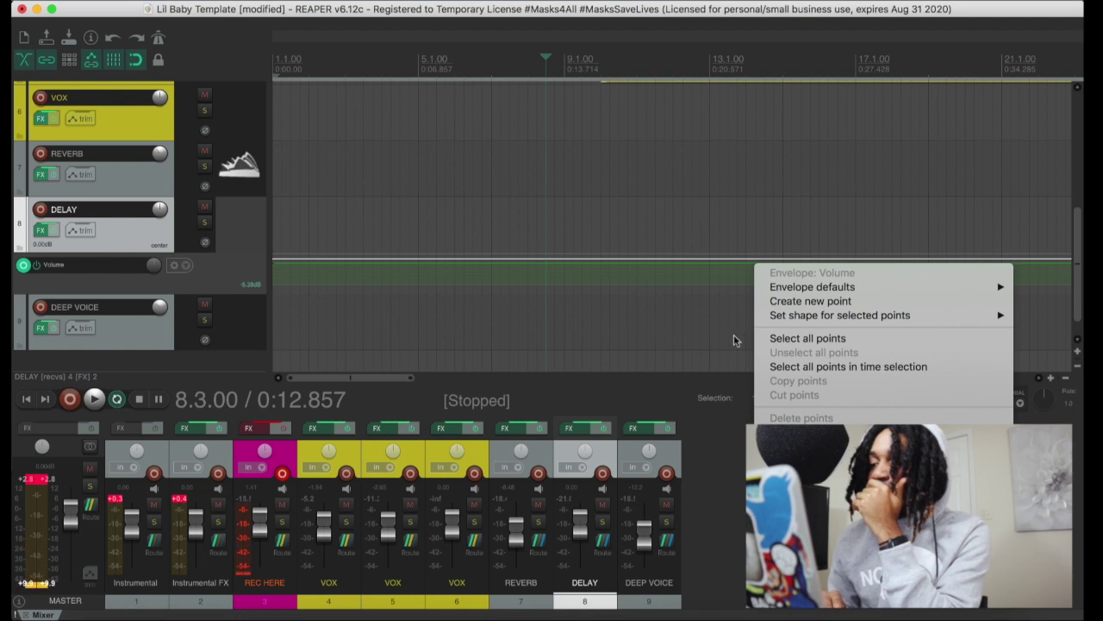
left_click(639, 229)
left_click_drag(1079, 253, 1044, 225)
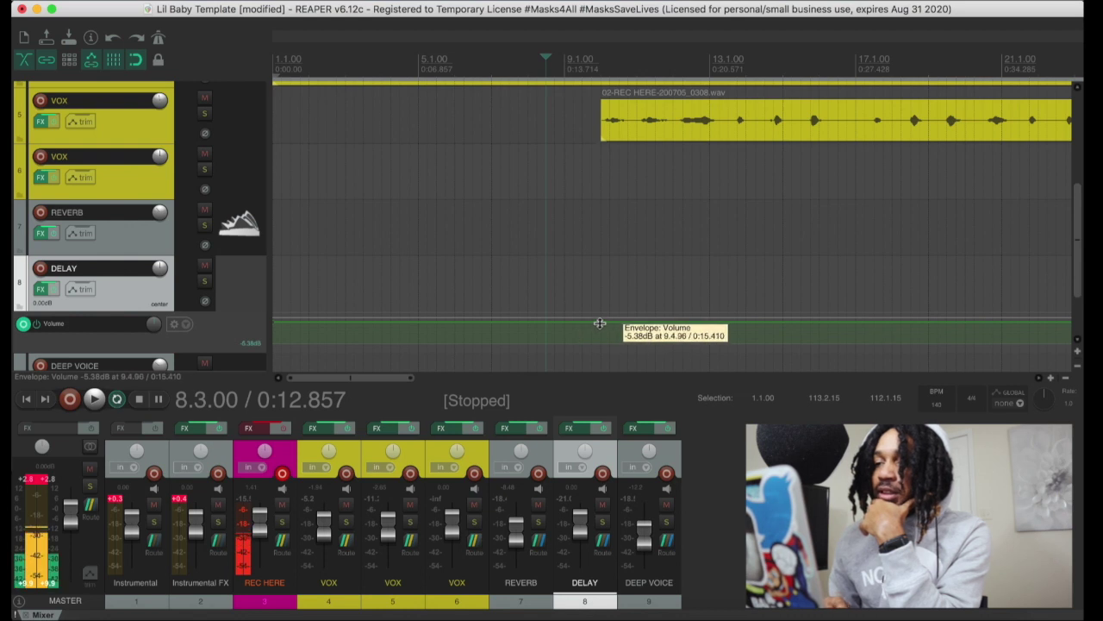
- Add a linear Volume envelope point near bar 10 on DELAY, test pulling it down, then undo
left_click(600, 67)
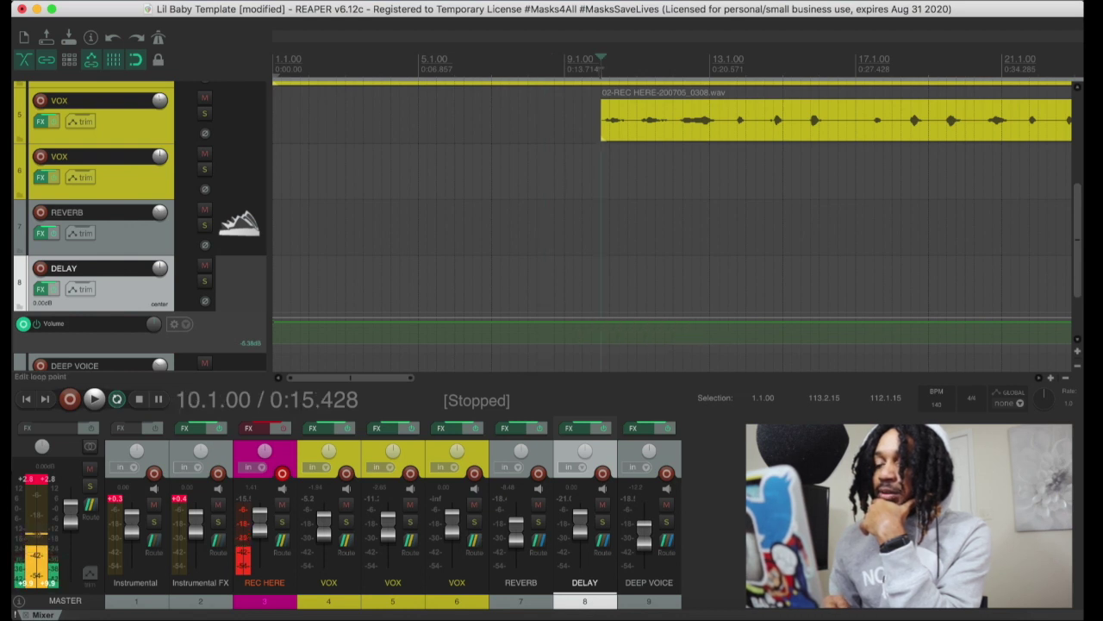
right_click(600, 320)
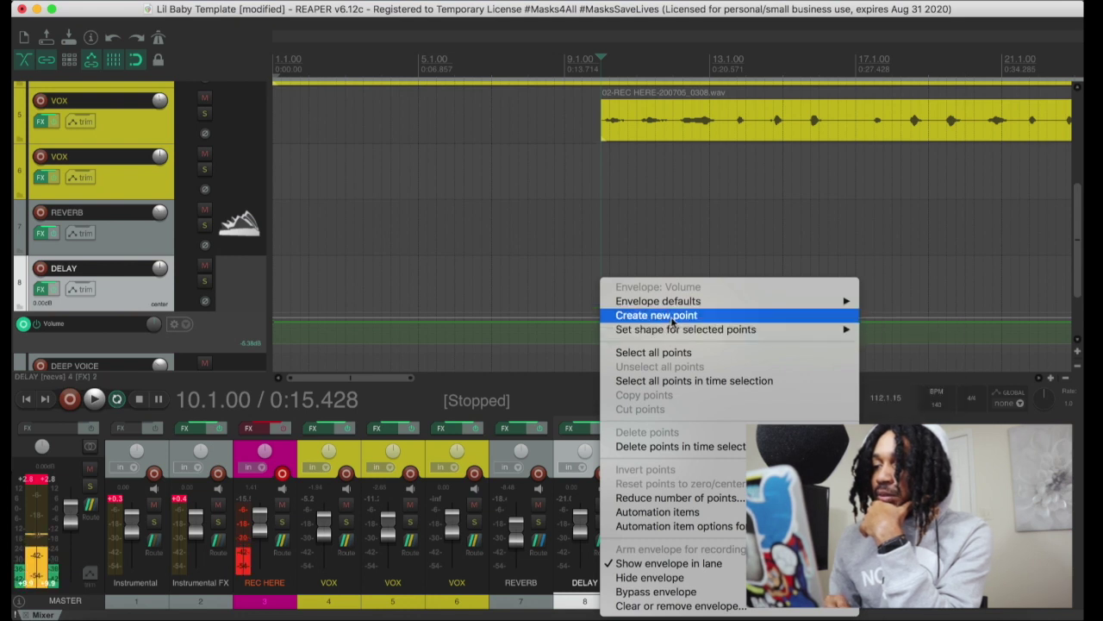
left_click(775, 315)
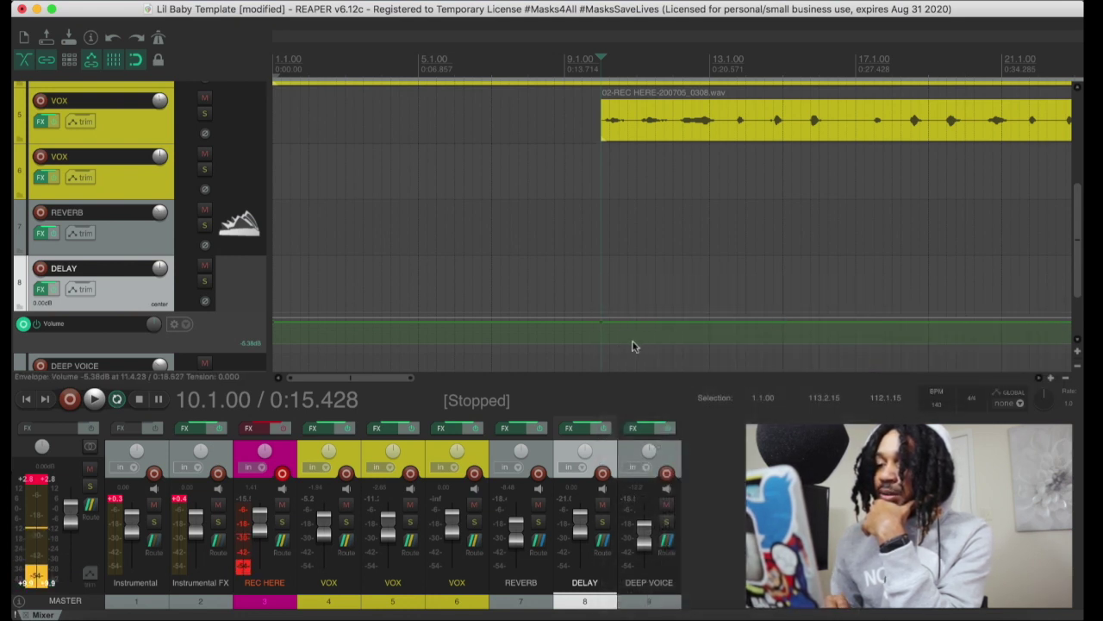
right_click(603, 326)
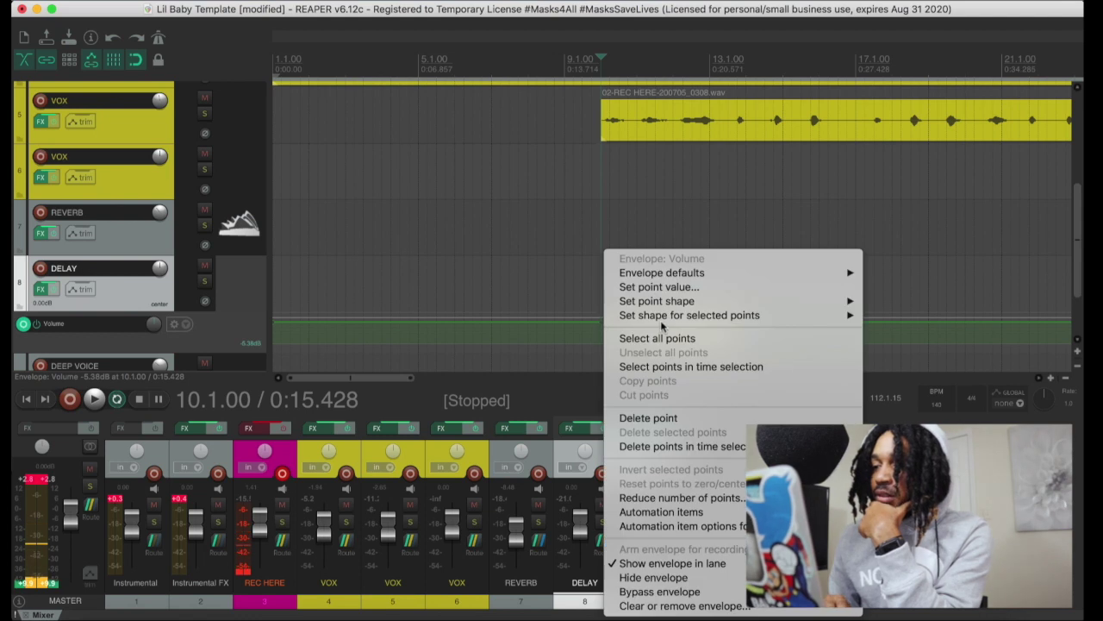
mouse_move(662, 320)
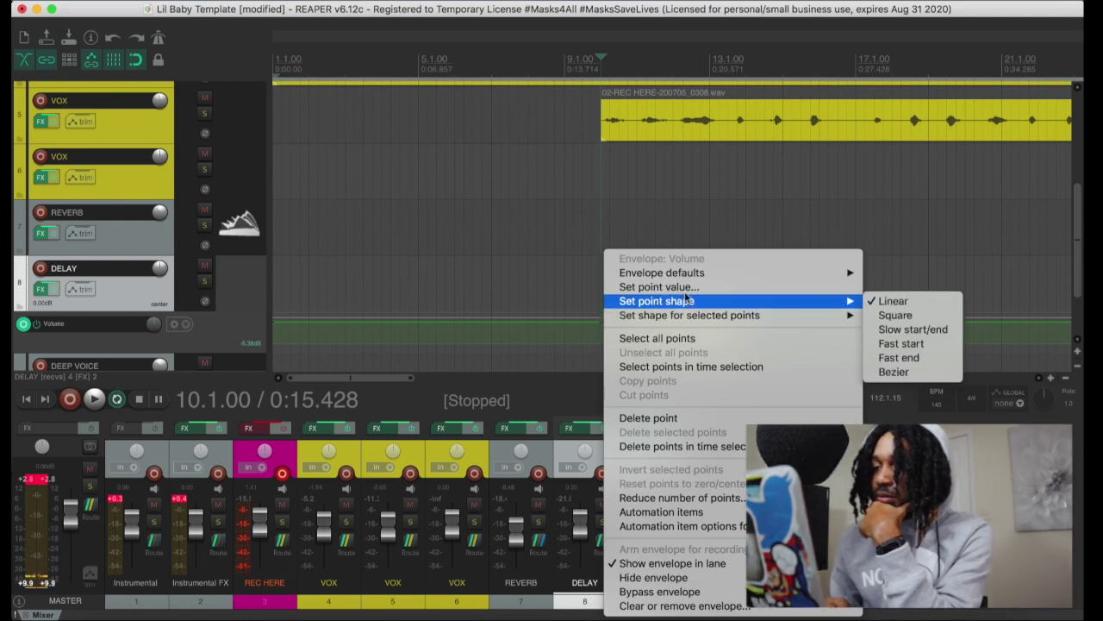
mouse_move(635, 303)
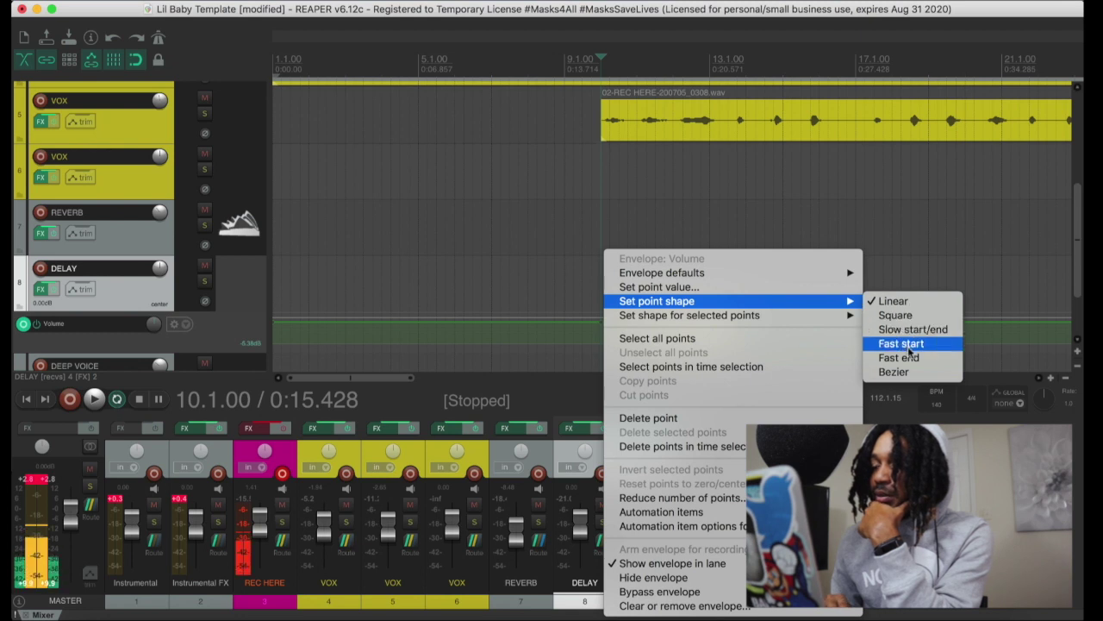
left_click(896, 301)
scroll(1025, 317, "up", 1)
left_click_drag(627, 338, 615, 416)
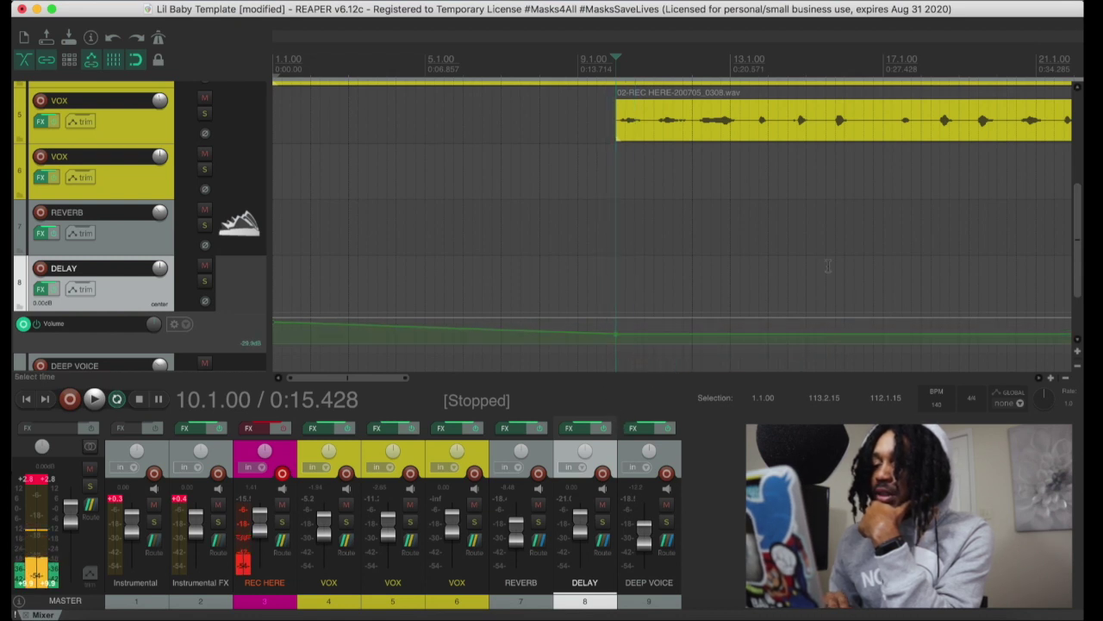
scroll(828, 266, "up", 1)
key("ctrl+z")
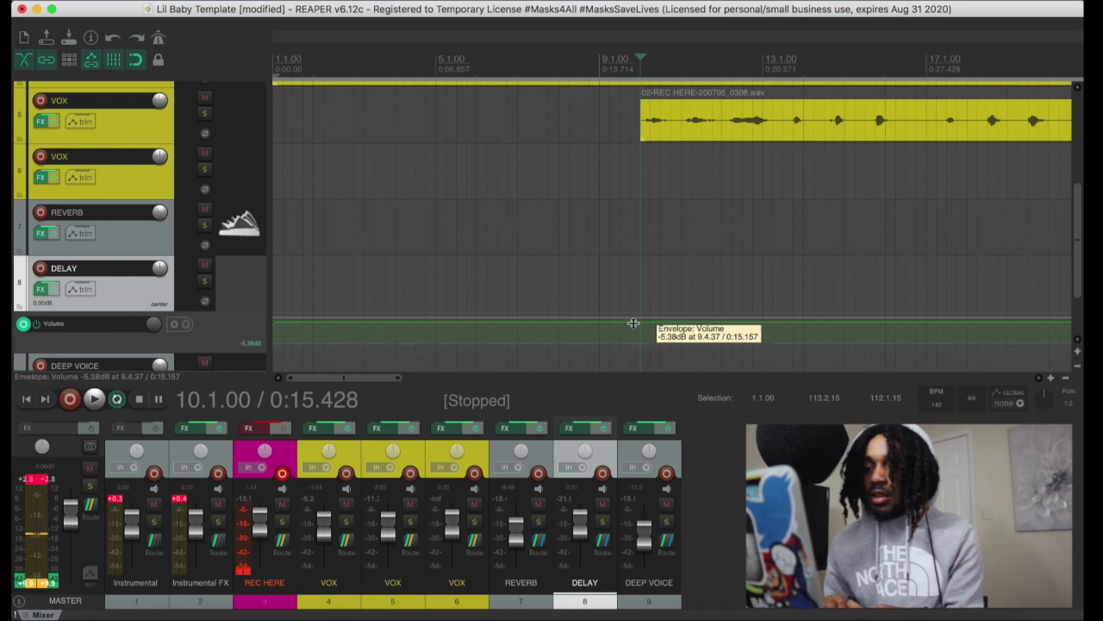
- Draw the DELAY volume dip to -inf from 10.1 to 16.4 and audition the delay throw
mouse_move(657, 323)
left_mouse_down()
mouse_move(671, 338)
mouse_move(924, 333)
left_mouse_up()
key("ctrl+z")
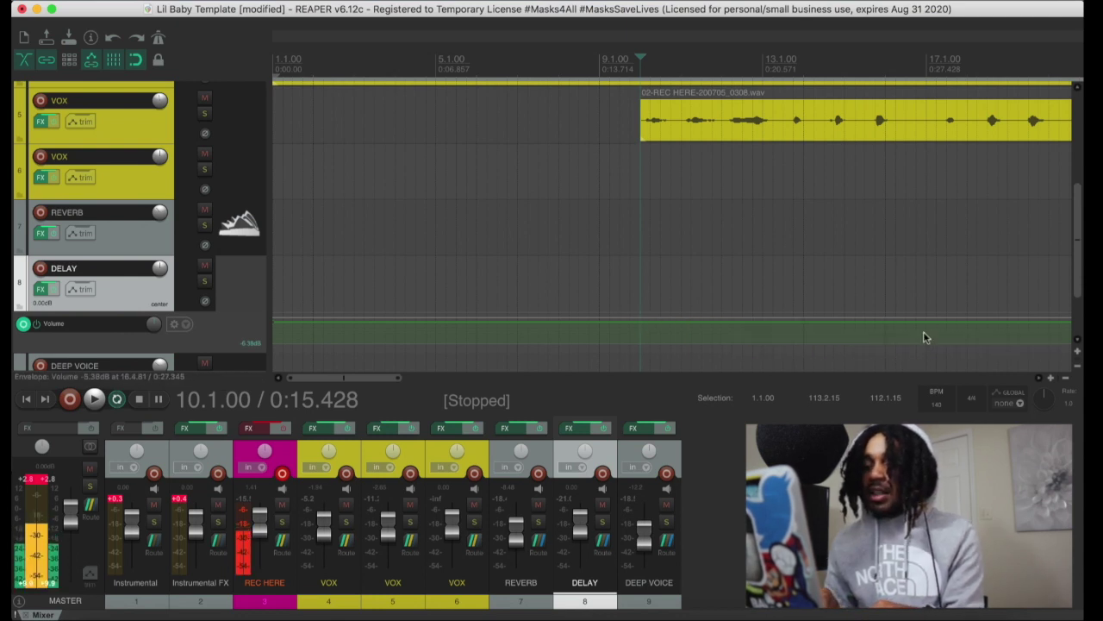
mouse_move(646, 317)
left_mouse_down()
mouse_move(649, 343)
mouse_move(934, 382)
mouse_move(1031, 380)
left_mouse_up()
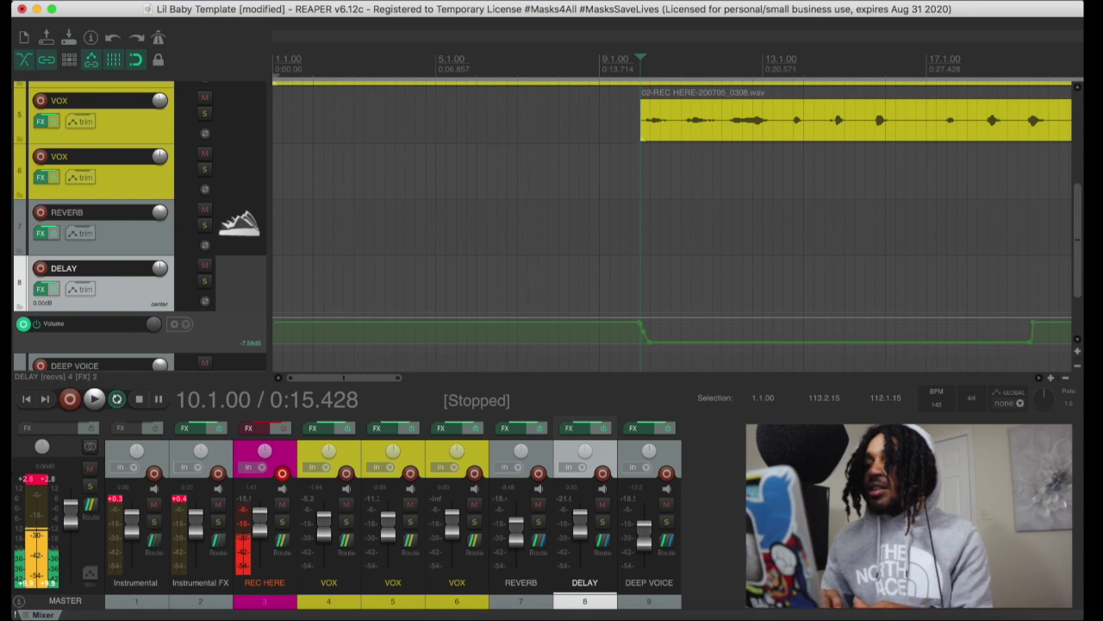
scroll(939, 333, "right", 5)
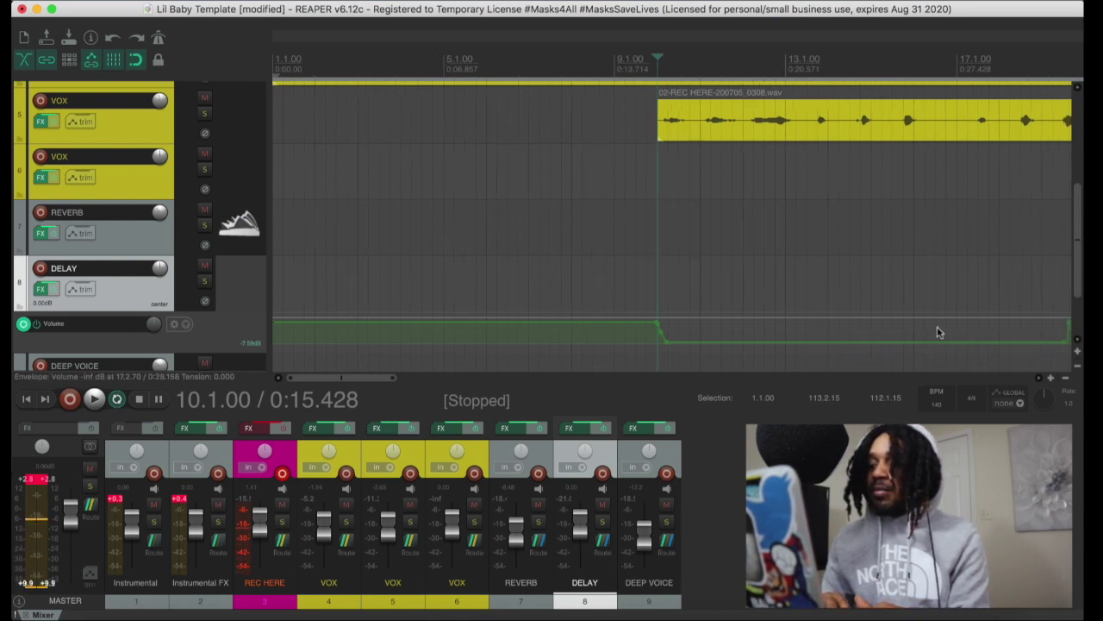
mouse_move(792, 333)
left_mouse_down()
mouse_move(891, 344)
mouse_move(1042, 324)
mouse_move(855, 337)
mouse_move(1047, 324)
mouse_move(885, 347)
mouse_move(769, 339)
mouse_move(1030, 332)
mouse_move(1027, 343)
left_mouse_up()
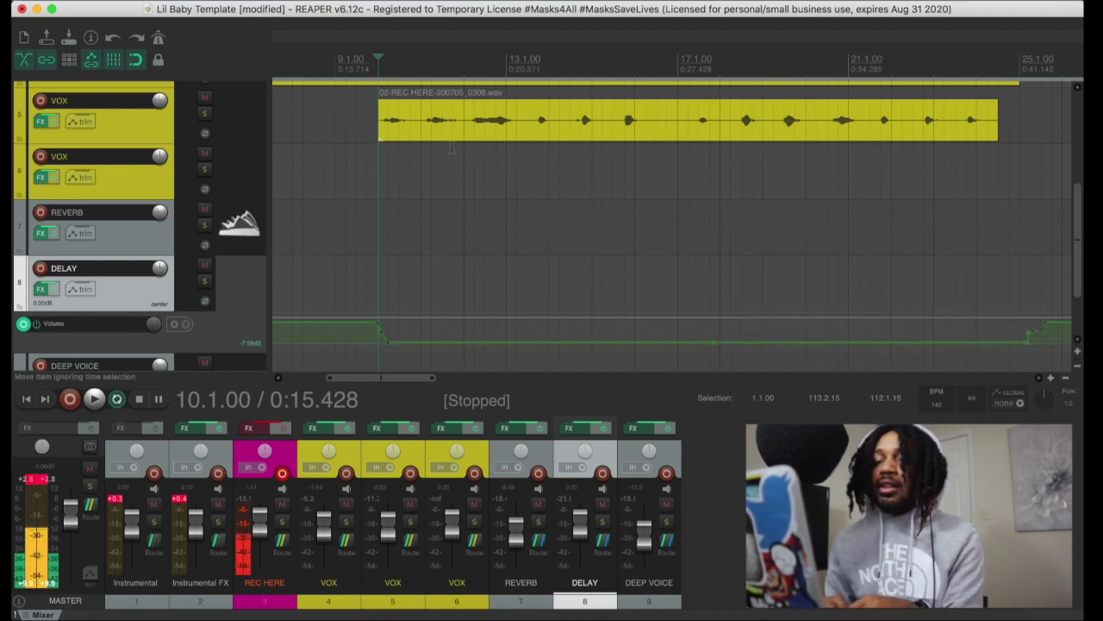
key("space")
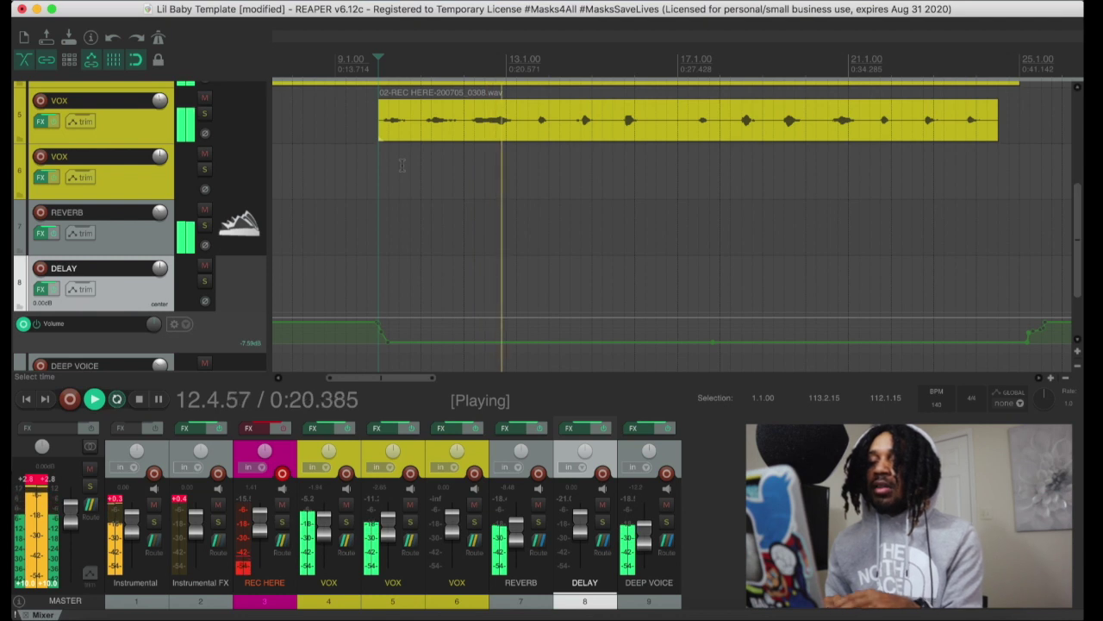
key("space")
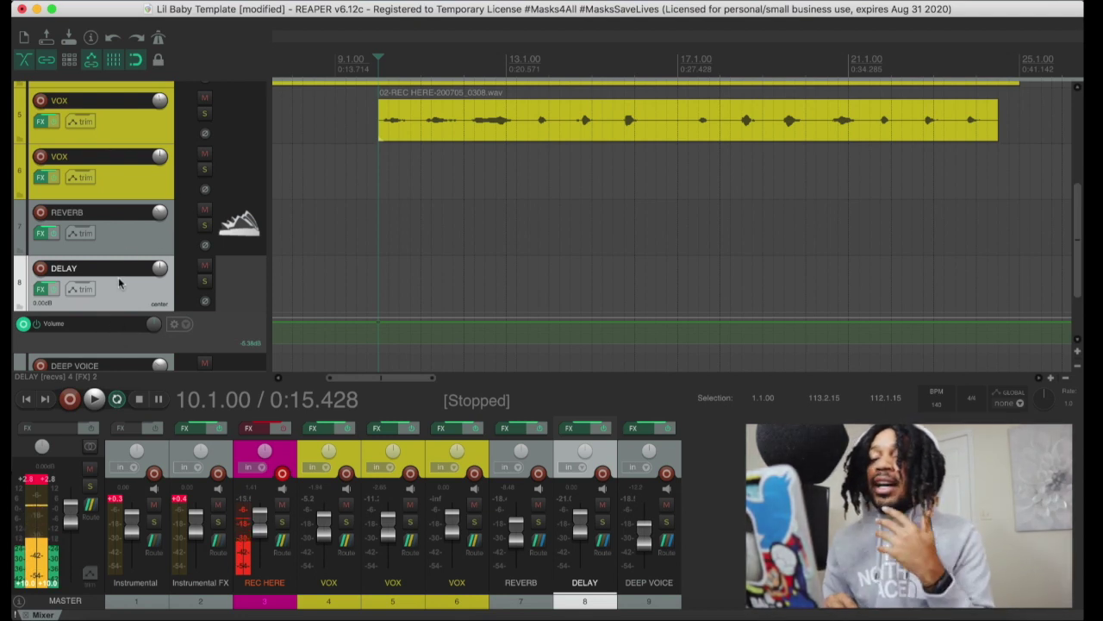
- Enable a Volume envelope lane on track 4 VOX at -1.94dB
scroll(138, 243, "down", 3)
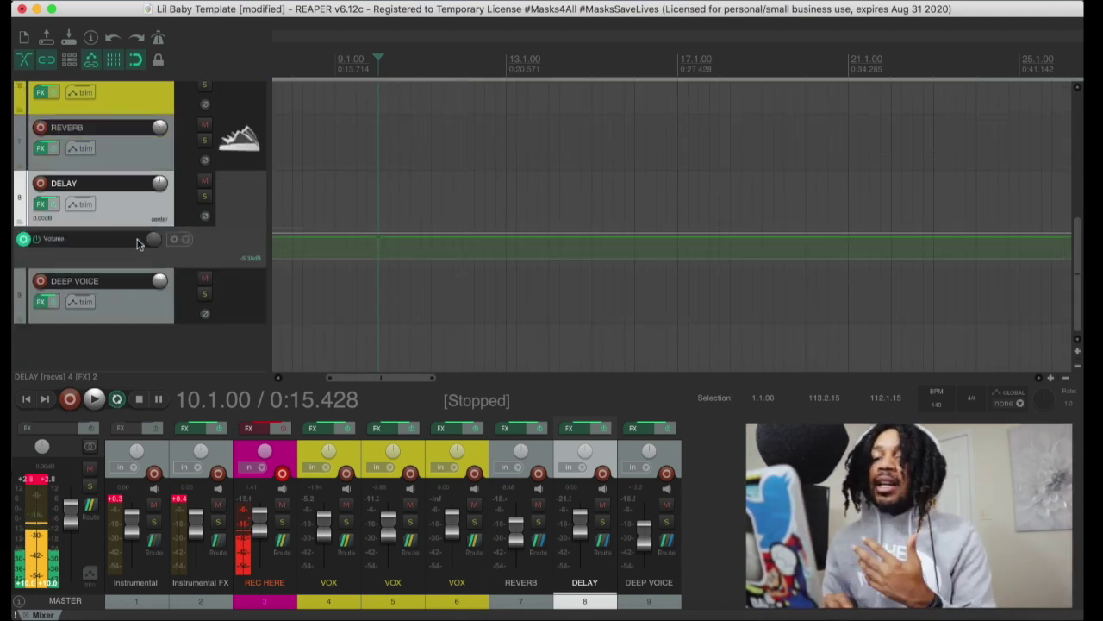
scroll(244, 276, "up", 10)
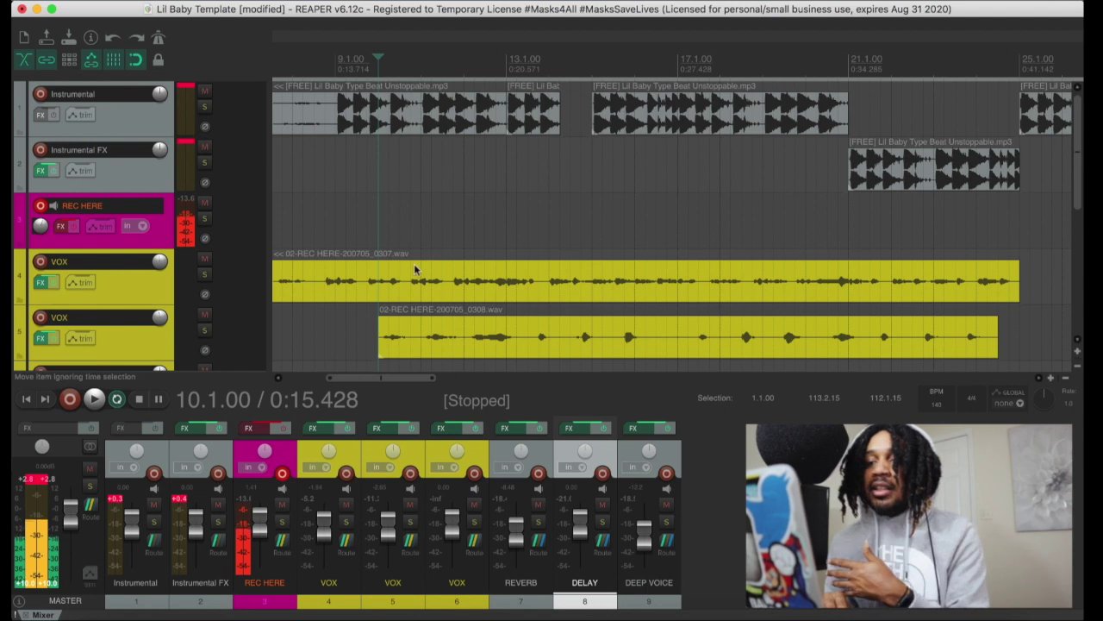
left_click(78, 282)
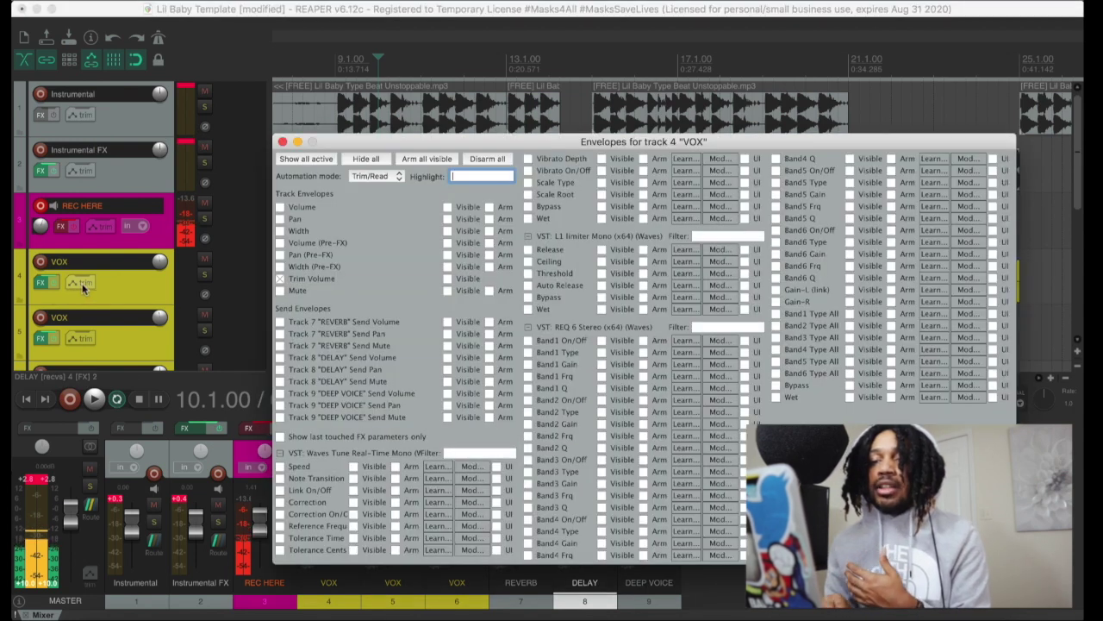
left_click(280, 207)
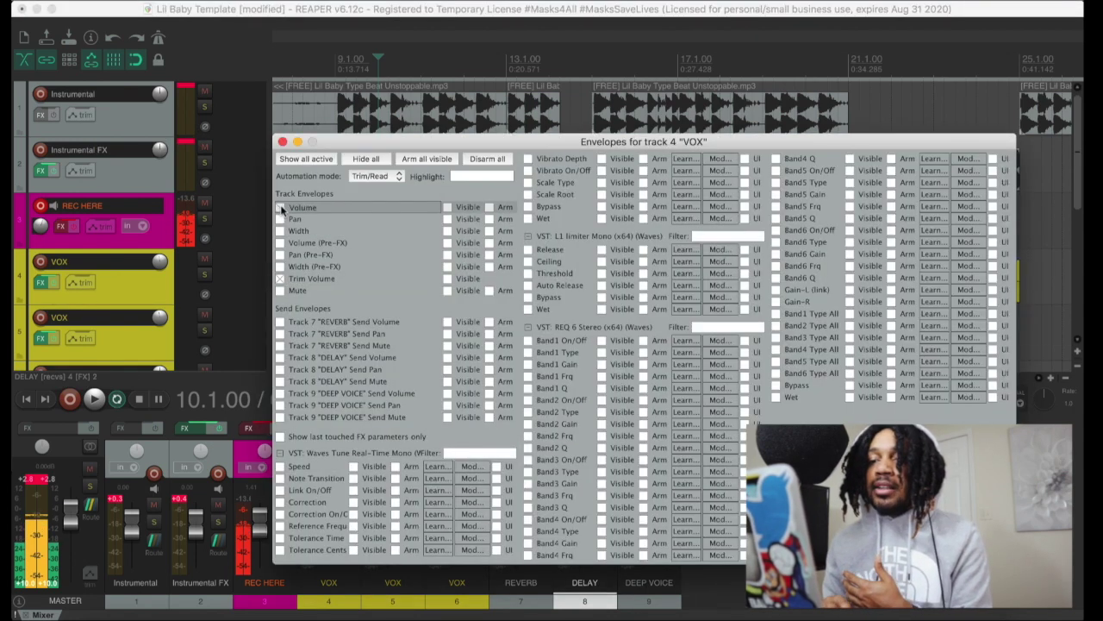
left_click(282, 141)
mouse_move(376, 316)
left_mouse_down()
mouse_move(312, 316)
mouse_move(349, 331)
mouse_move(363, 317)
left_mouse_up()
- Play back from 8.1.00 to check it, then bring up track 5 VOX's effects chain
left_click(293, 155)
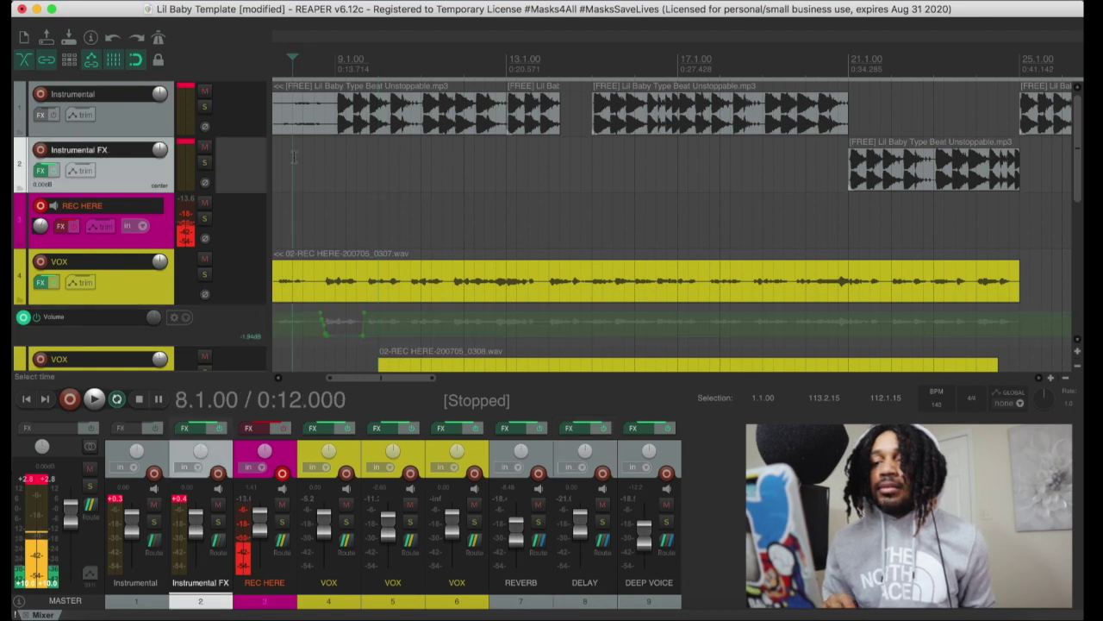
key("space")
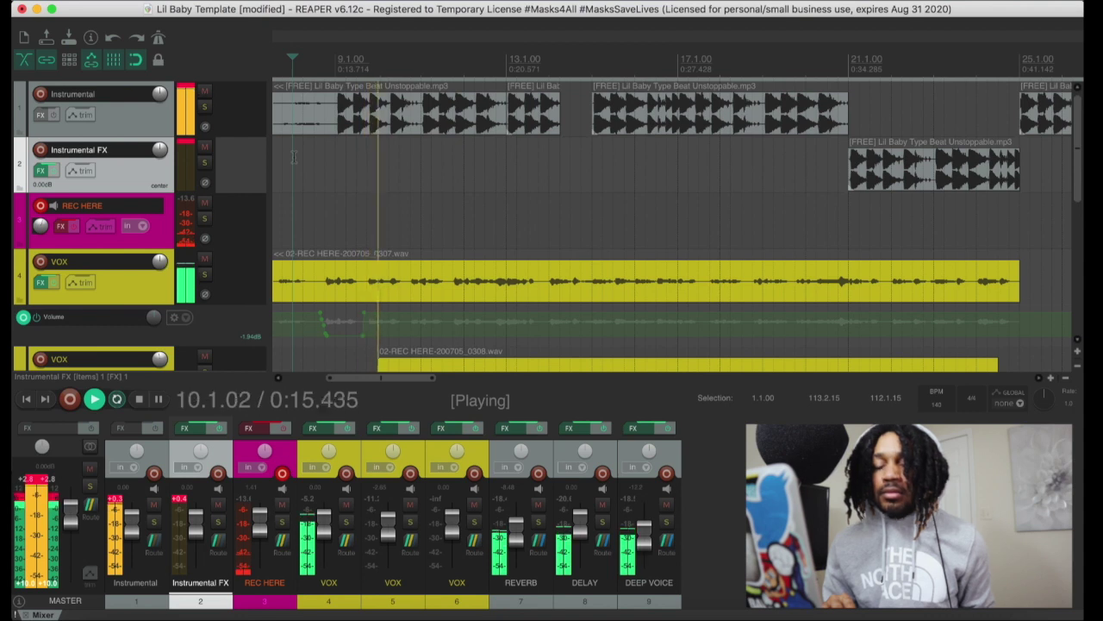
key("space")
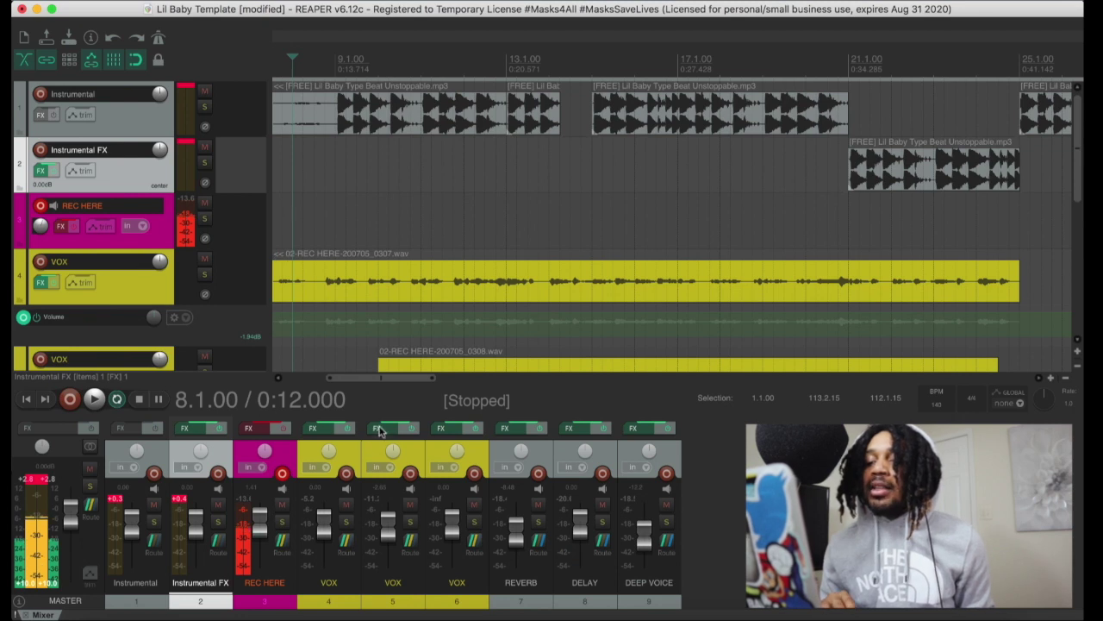
left_click(378, 428)
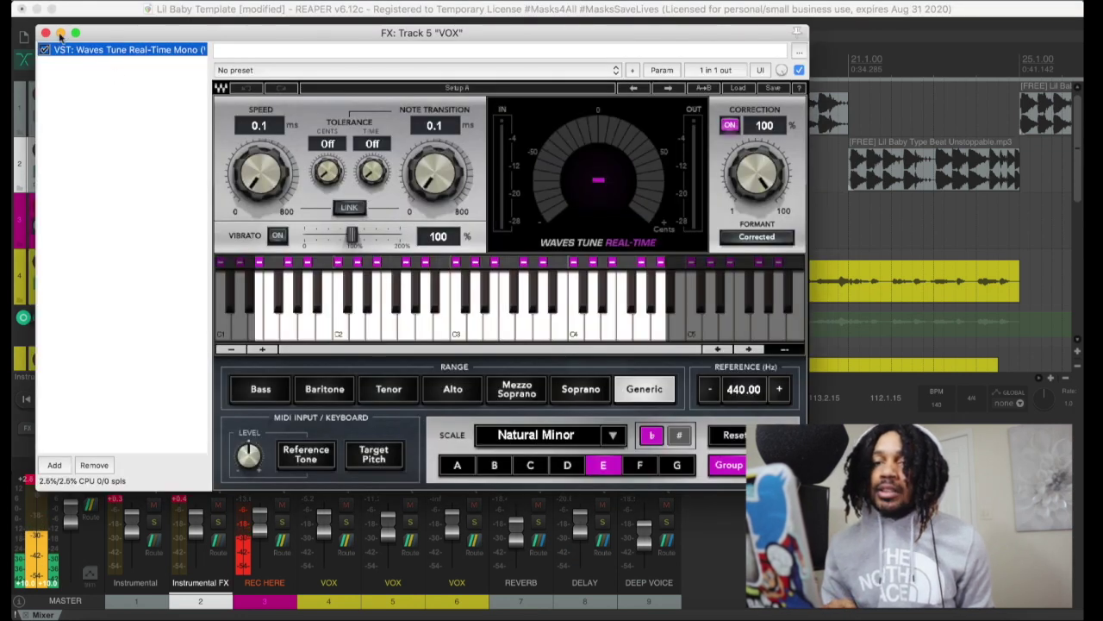
left_click(46, 32)
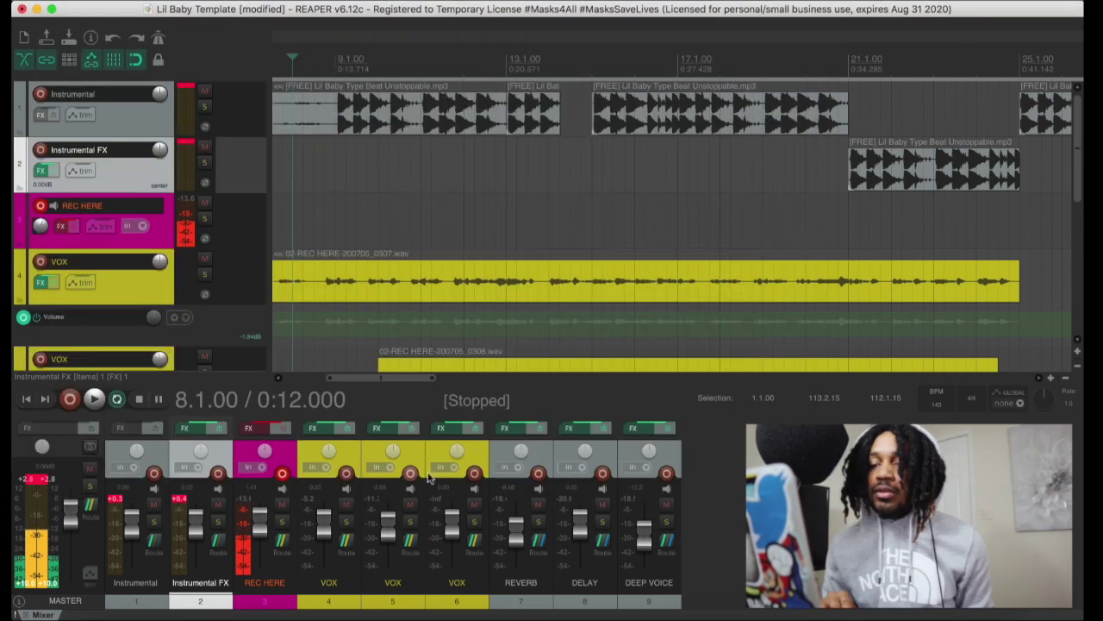
left_click(441, 428)
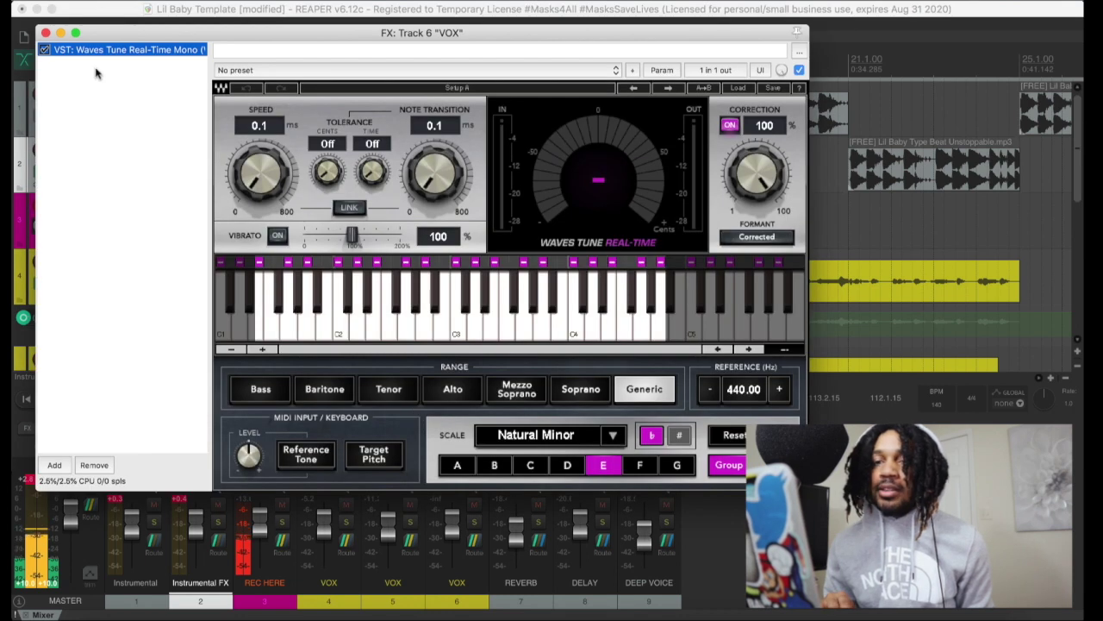
left_click(45, 33)
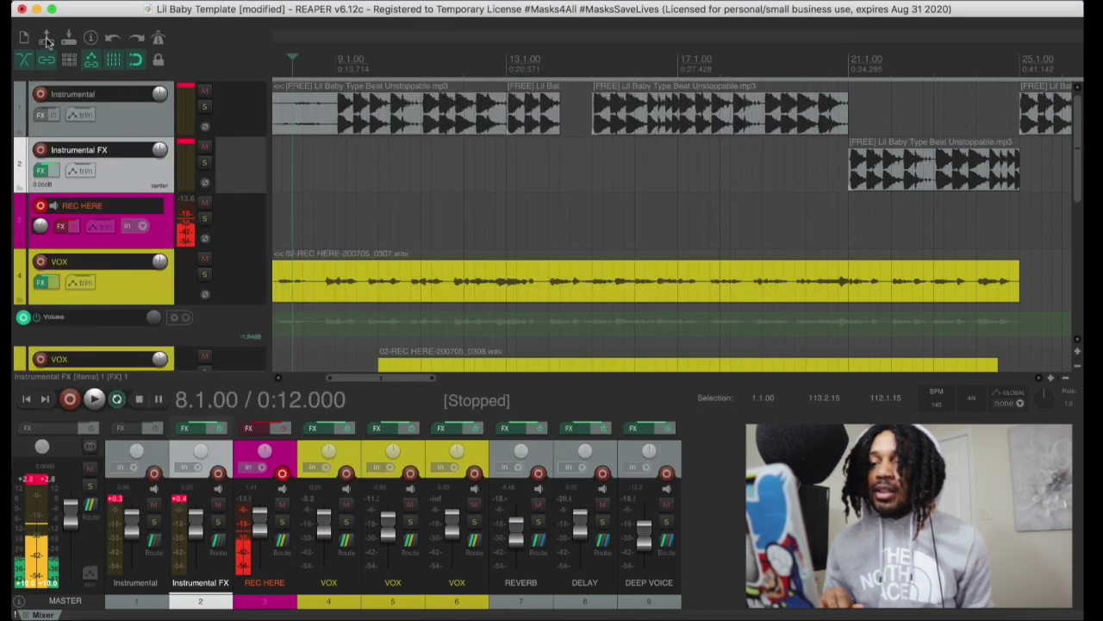
left_click(314, 432)
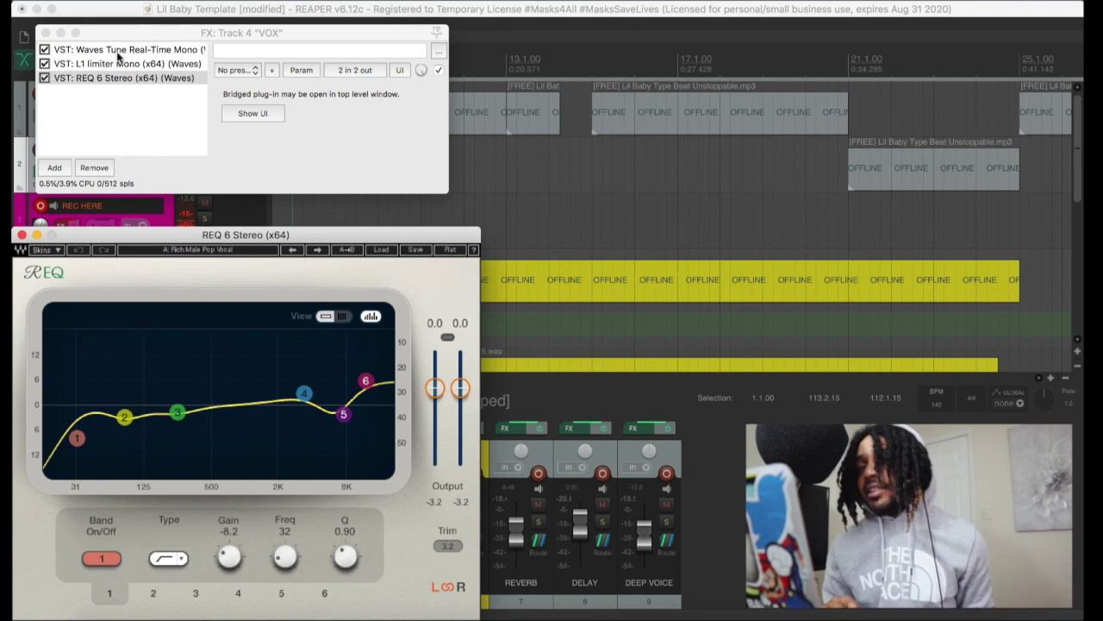
left_click(117, 53)
left_click(121, 65)
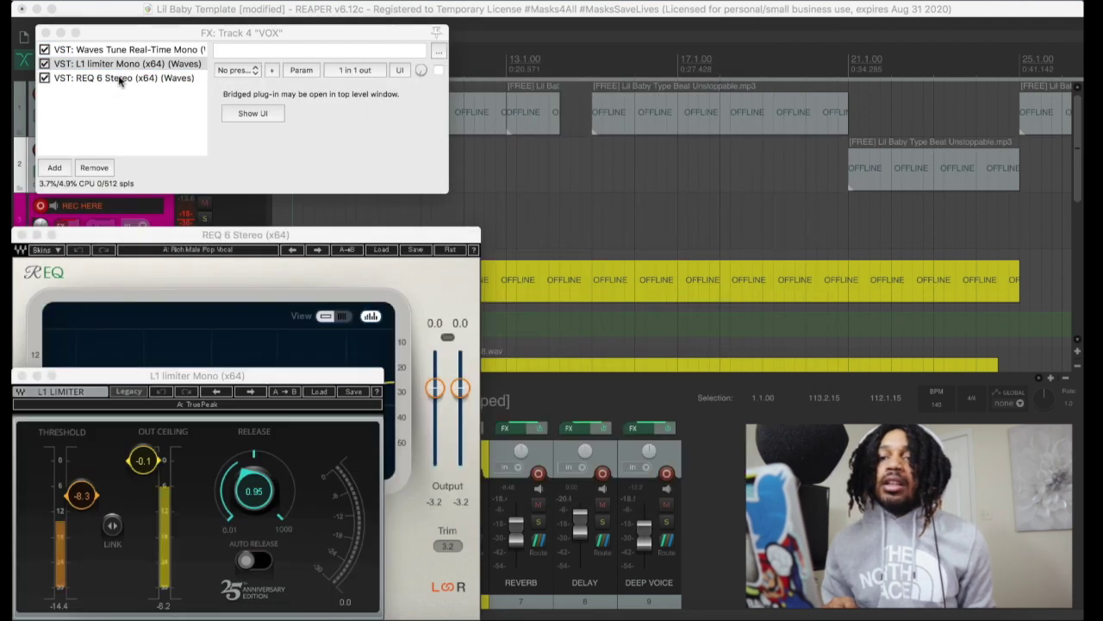
left_click(121, 78)
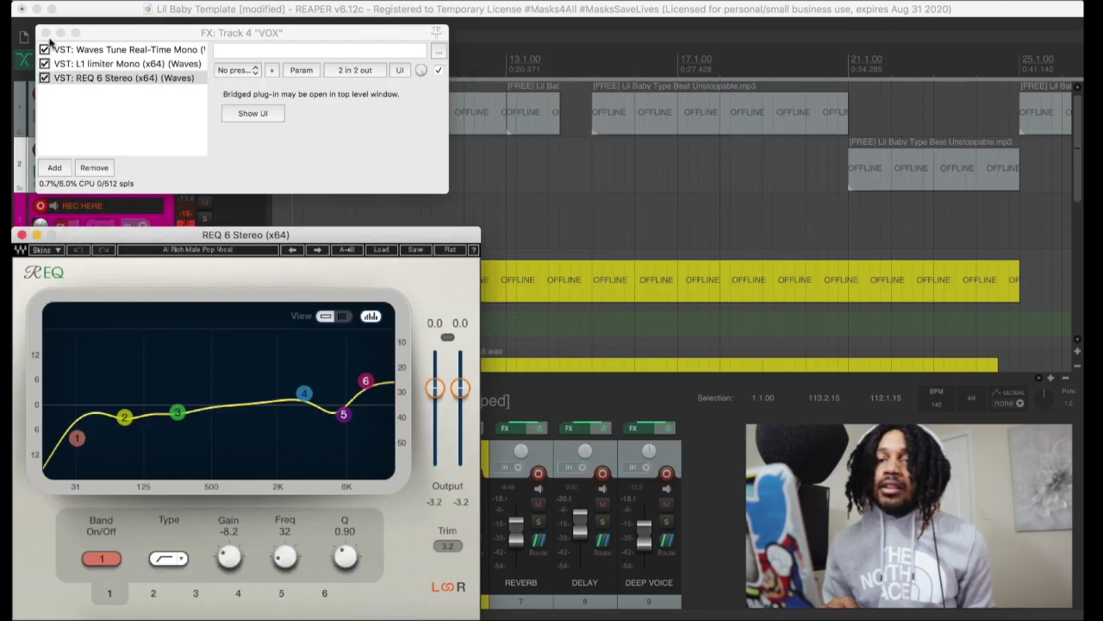
left_click(46, 33)
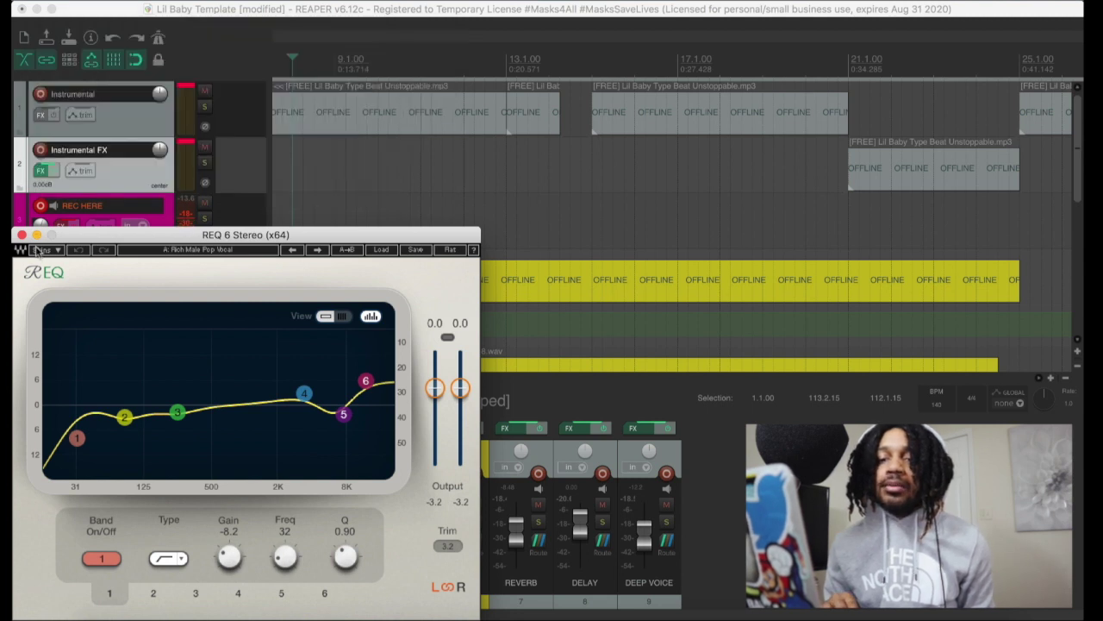
left_click(21, 235)
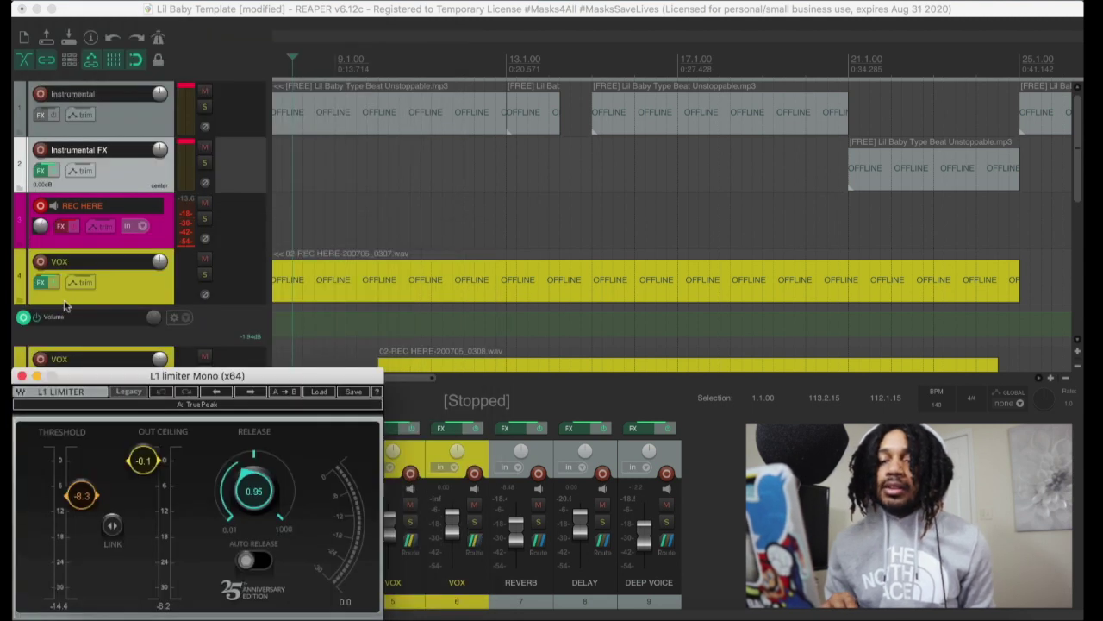
left_click(21, 377)
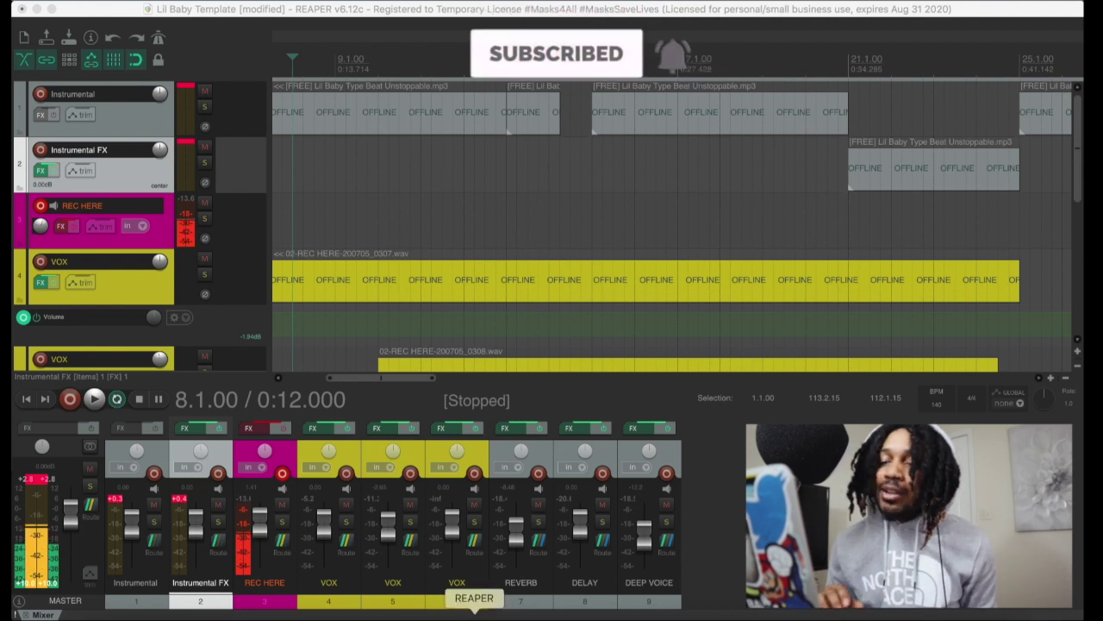
left_click(474, 612)
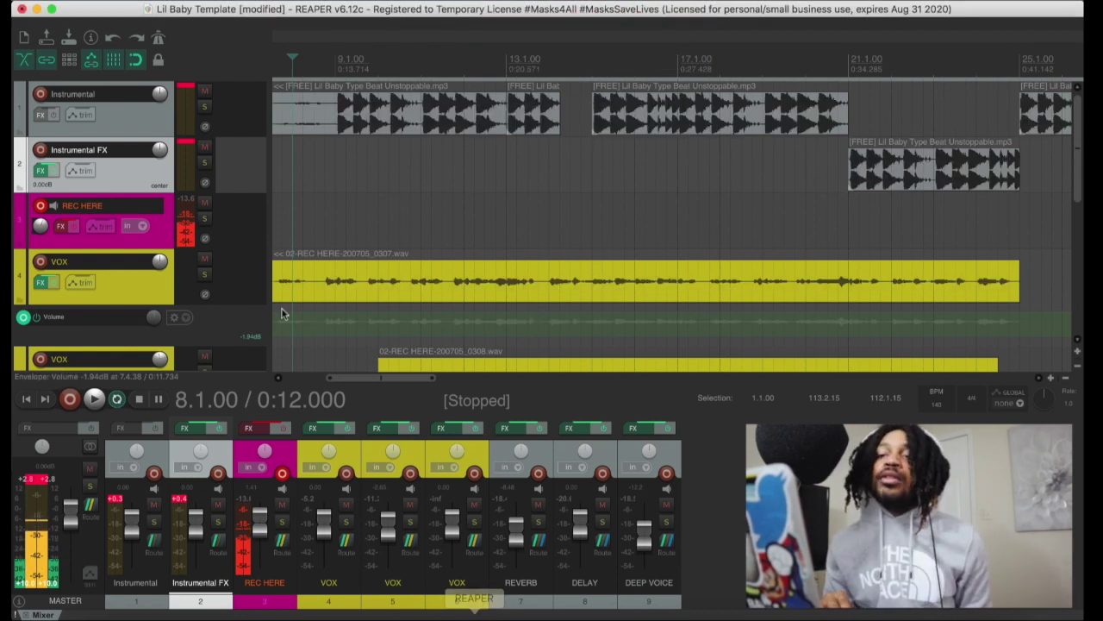
left_click(122, 7)
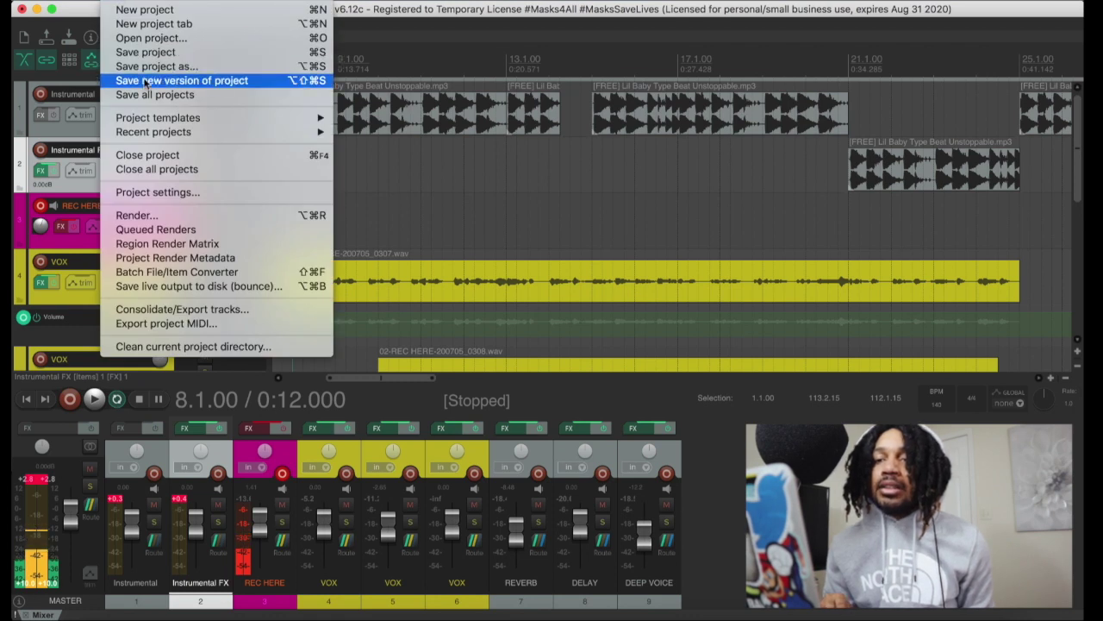
- Save the project as template 'FREE REAPER TEMPLATE' in the ProjectTemplates folder
mouse_move(198, 120)
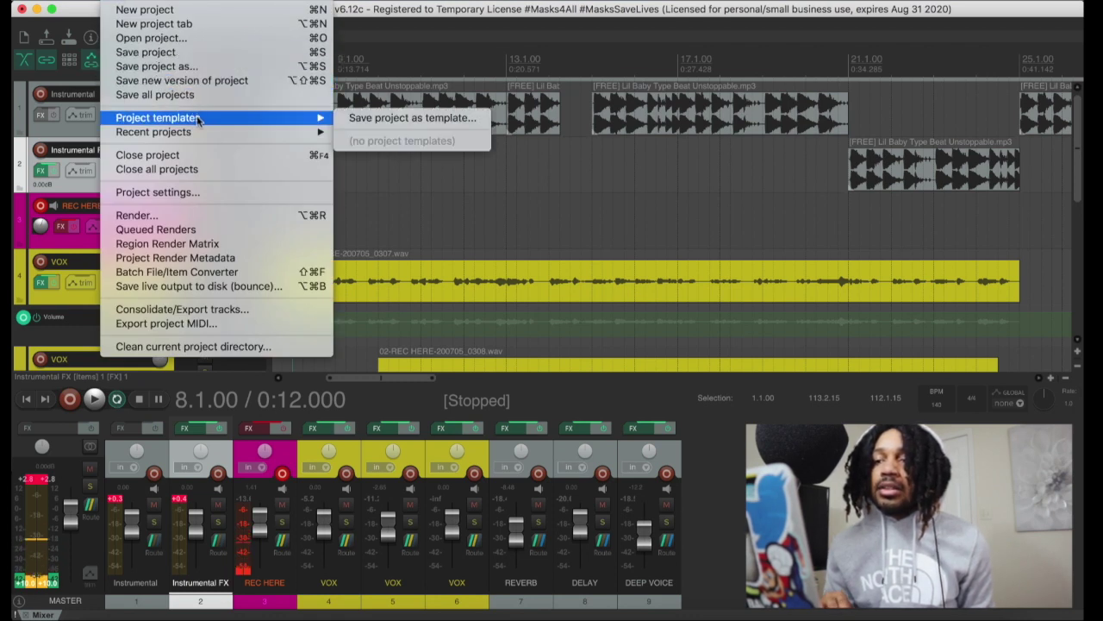
left_click(392, 120)
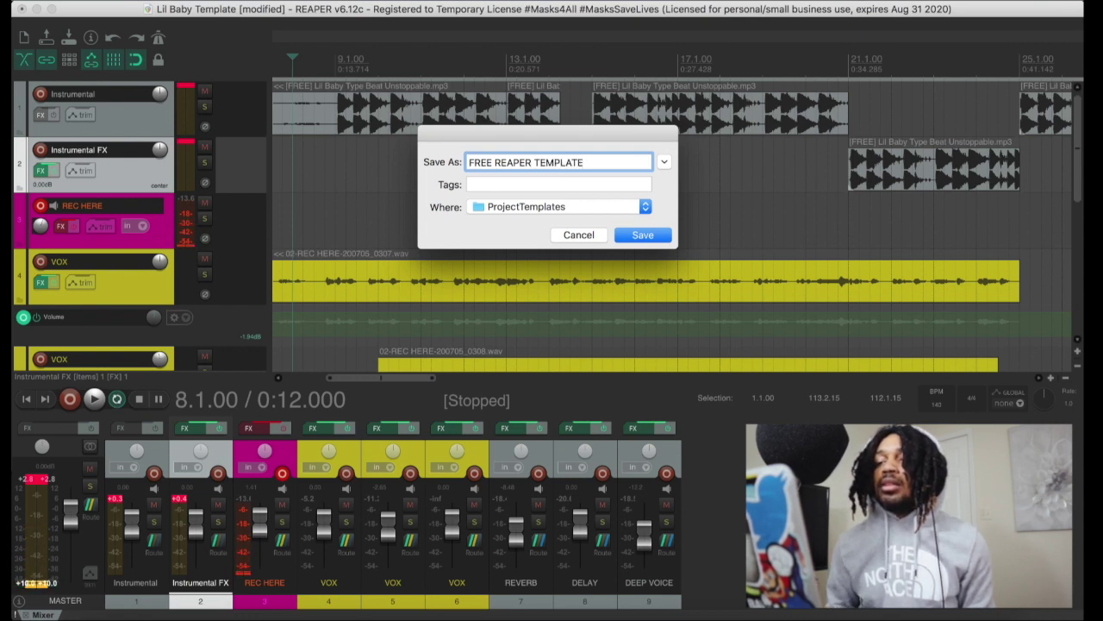
key("Return")
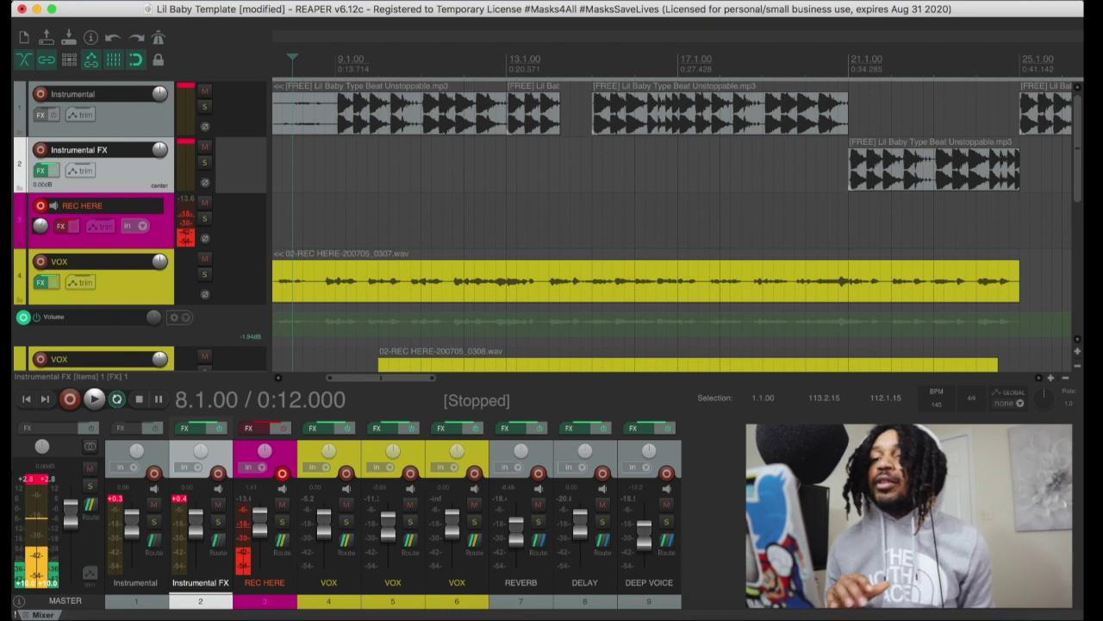